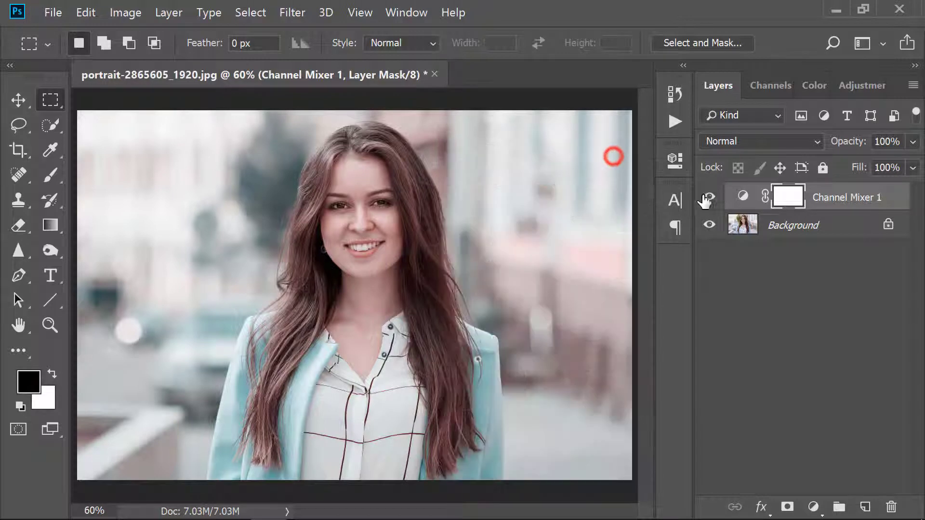
Compare the photo with and without the Channel Mixer effect, and add a Gradient Map adjustment layer above it.
{"action": "left_click", "coordinate": [709, 197]}
{"action": "left_click", "coordinate": [708, 196]}
{"action": "left_click", "coordinate": [813, 507]}
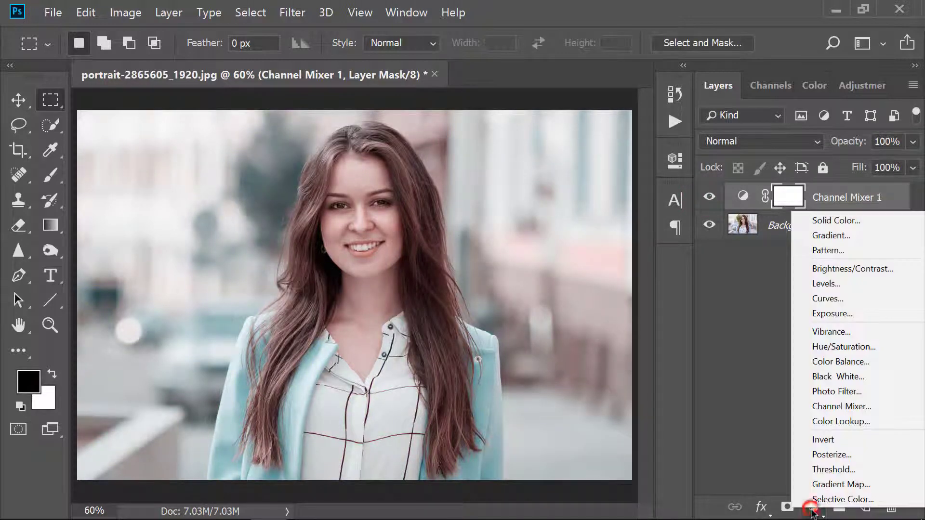
{"action": "left_click", "coordinate": [835, 486]}
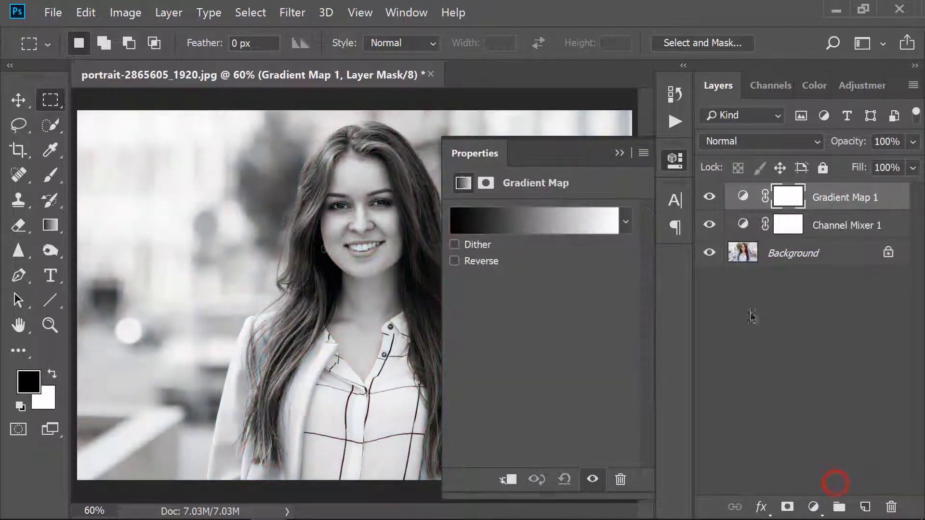
Open the gradient map's gradient for editing and replace the presets with the Photographic Toning set.
{"action": "left_click", "coordinate": [555, 221]}
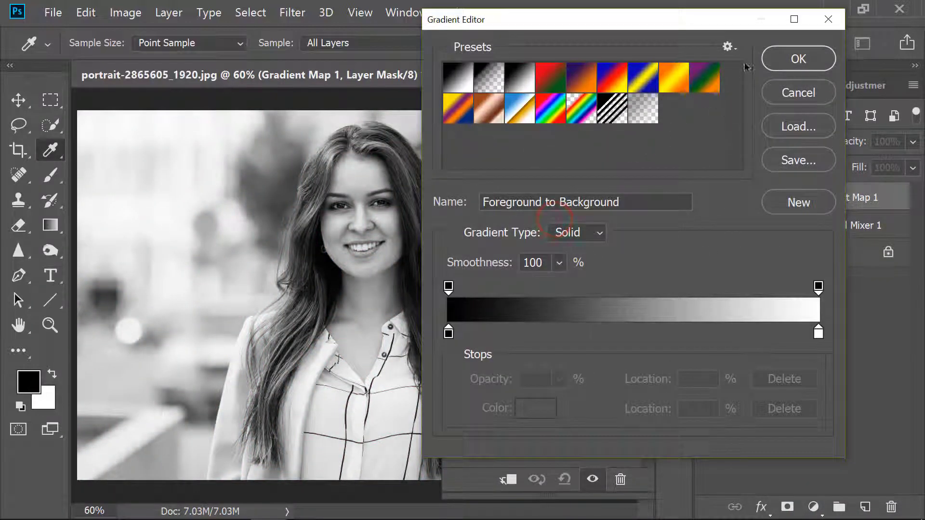
{"action": "left_click", "coordinate": [729, 47]}
{"action": "left_click", "coordinate": [793, 251]}
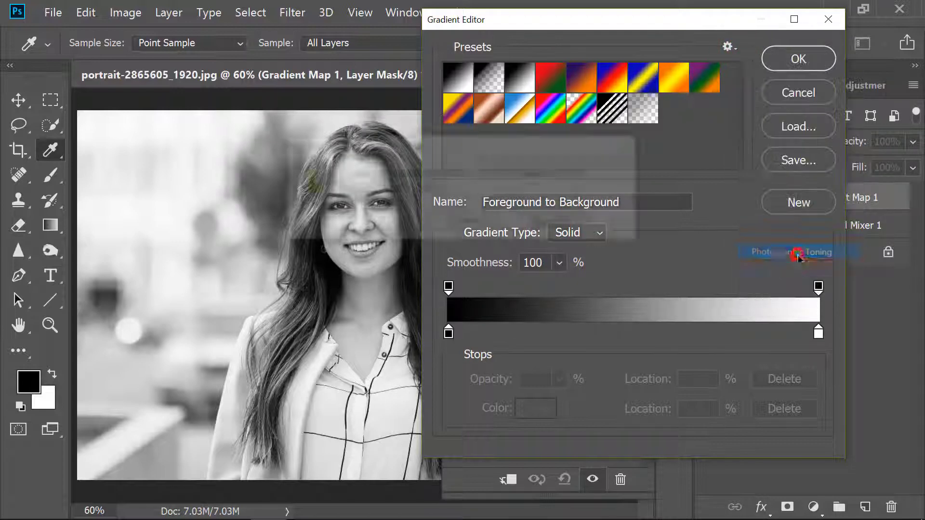
{"action": "left_click", "coordinate": [400, 223]}
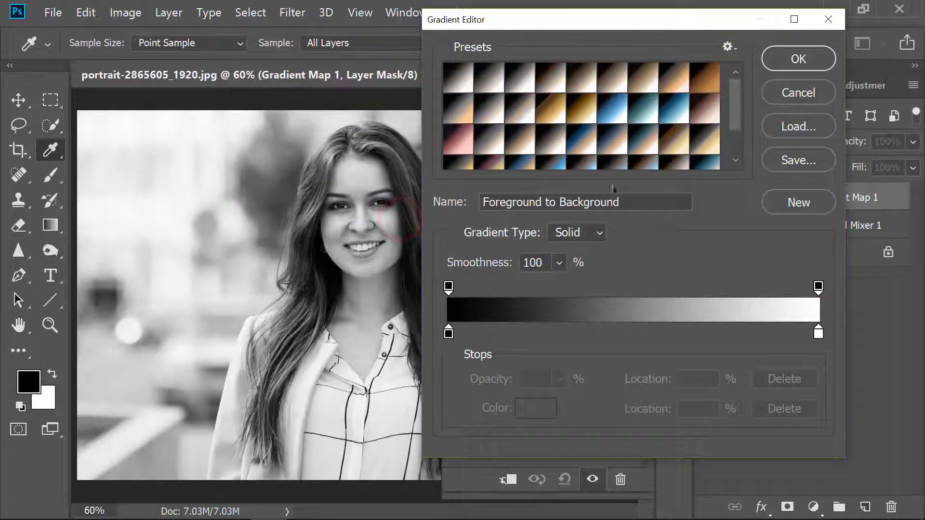
Apply the Sepia-Cyan preset to the gradient map and close its settings.
{"action": "scroll", "coordinate": [568, 120], "scroll_direction": "down", "scroll_amount": 3}
{"action": "left_click", "coordinate": [588, 93]}
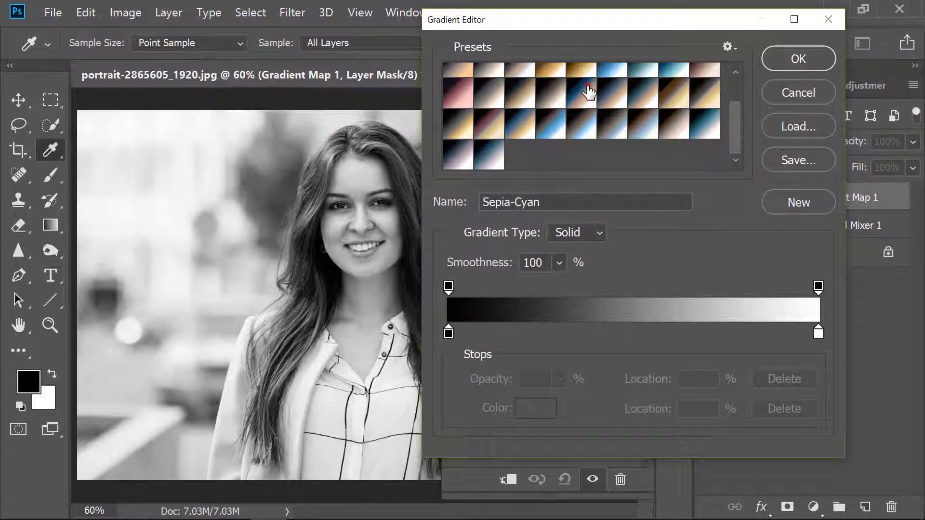
{"action": "left_click", "coordinate": [605, 95]}
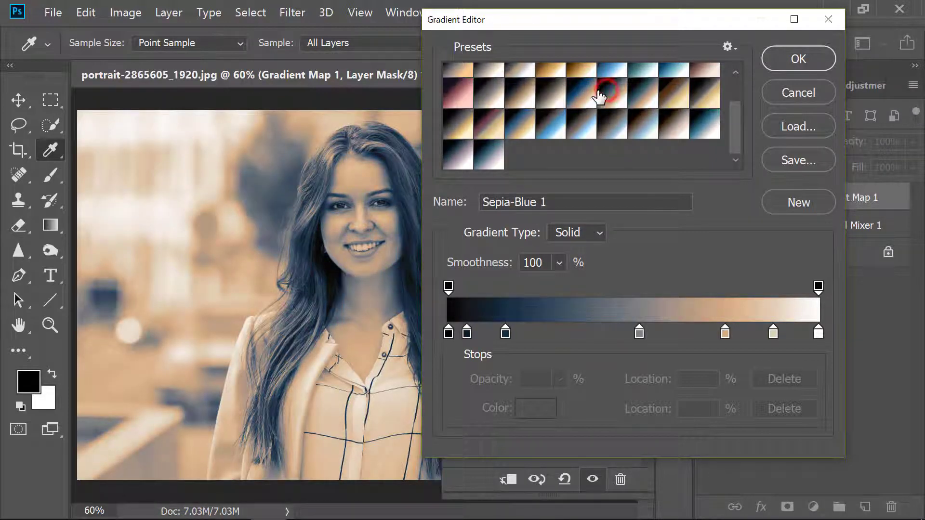
{"action": "left_click", "coordinate": [581, 95]}
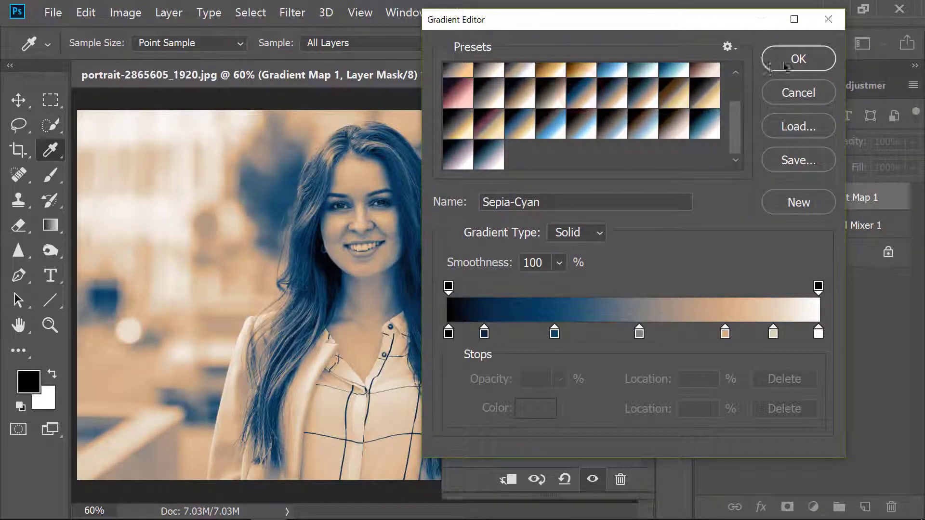
{"action": "left_click", "coordinate": [782, 61]}
{"action": "left_click", "coordinate": [619, 152]}
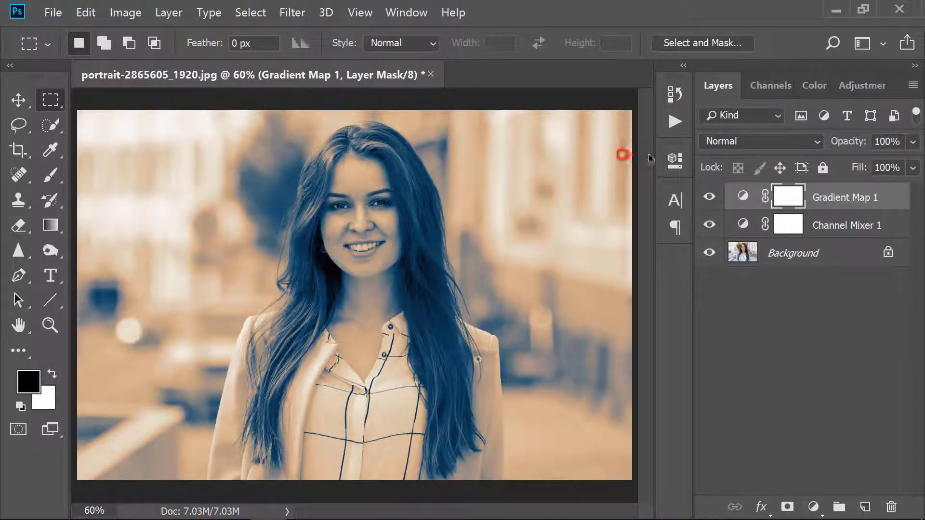
Set the Gradient Map layer's blend mode to Soft Light and its opacity to 72%.
{"action": "left_click", "coordinate": [787, 141]}
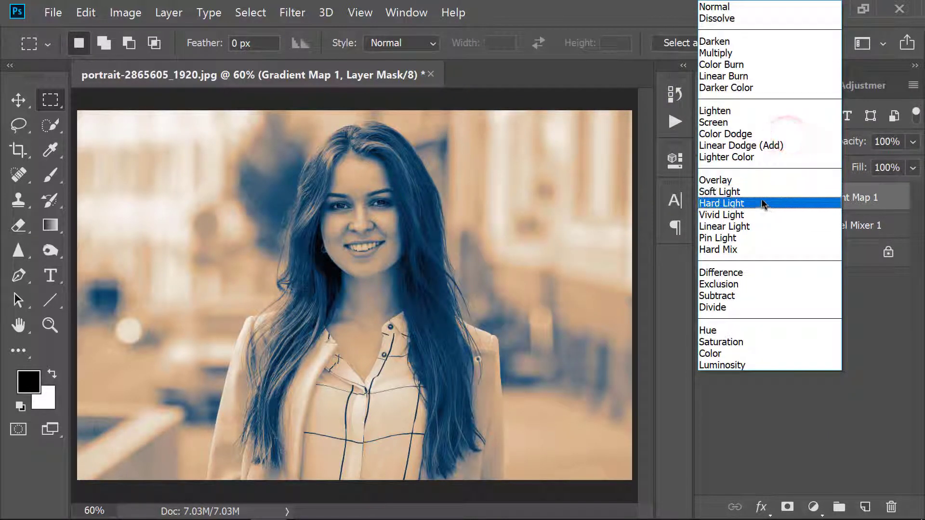
{"action": "left_click", "coordinate": [761, 197]}
{"action": "left_click", "coordinate": [912, 142]}
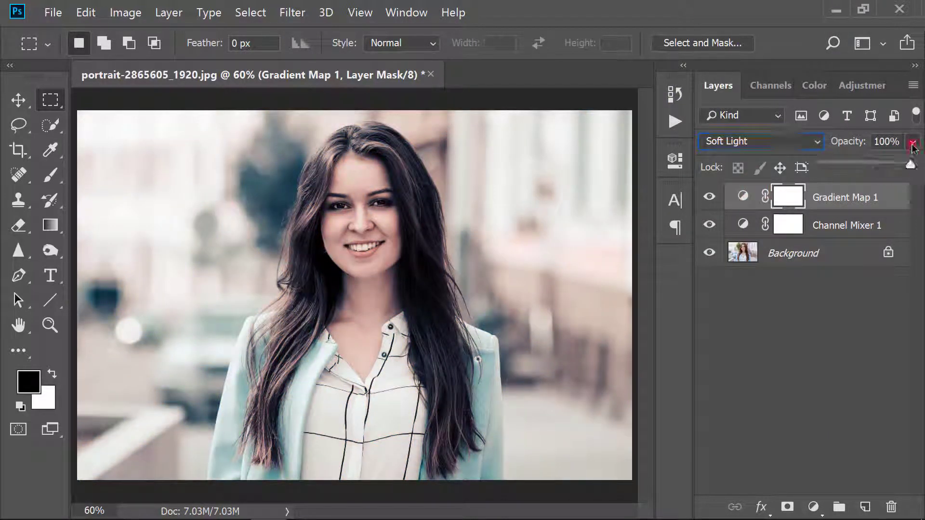
{"action": "left_click", "coordinate": [888, 164]}
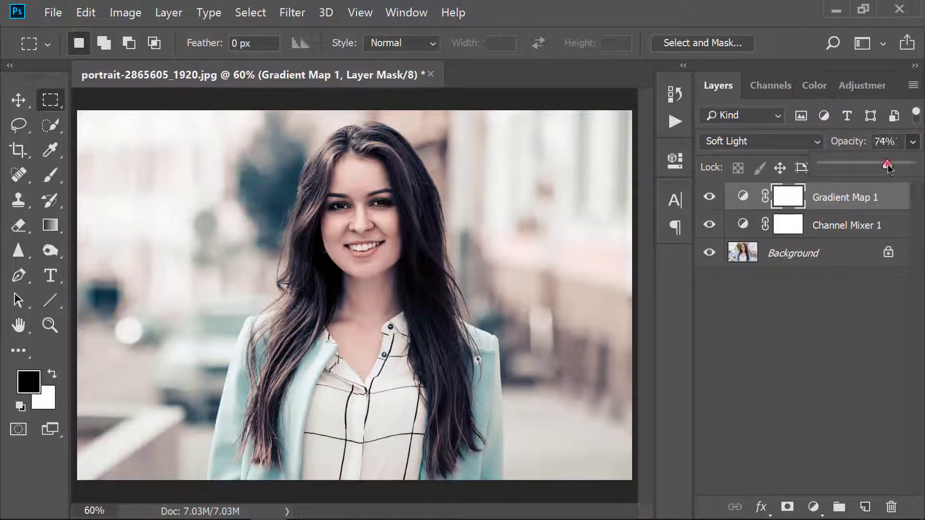
{"action": "left_click_drag", "start_coordinate": [888, 166], "coordinate": [887, 166]}
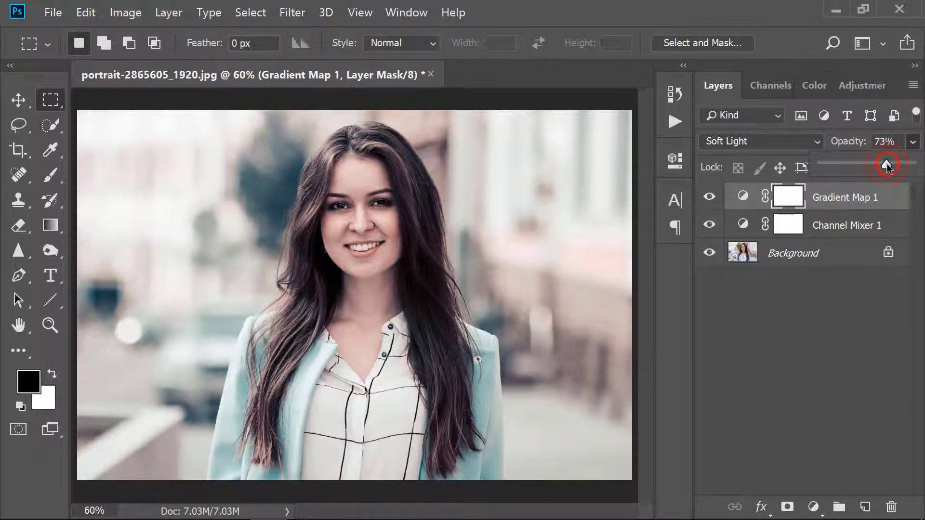
{"action": "left_click", "coordinate": [819, 198]}
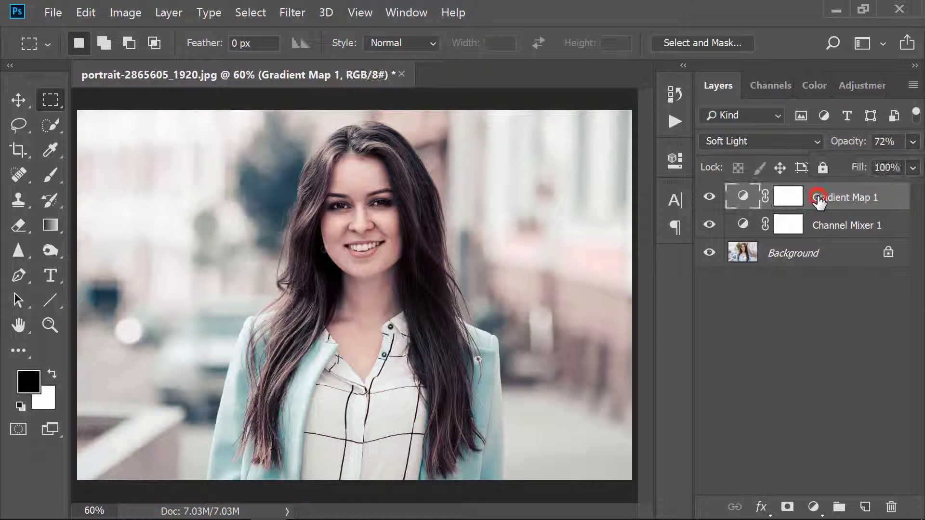
Add a Color Balance adjustment layer with midtones at Cyan-Red -40, Magenta-Green -10 and Yellow-Blue +19.
{"action": "left_click", "coordinate": [813, 506]}
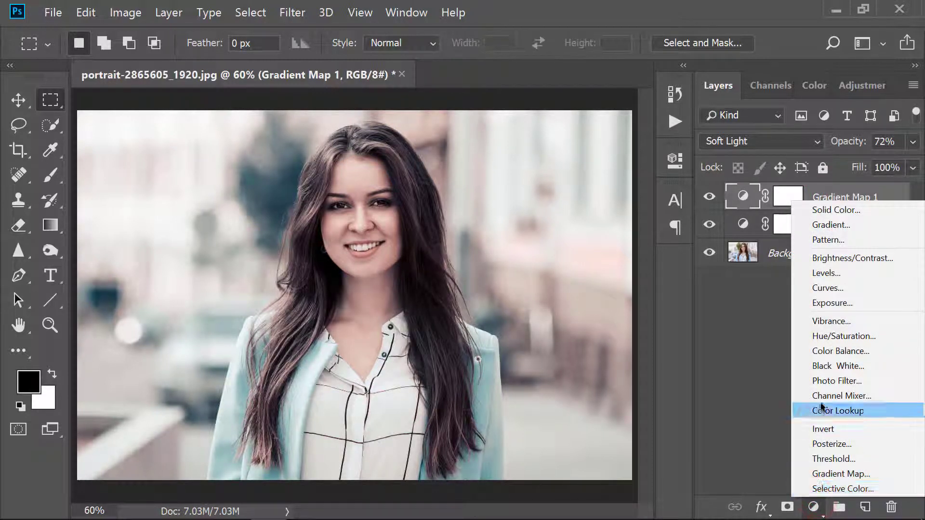
{"action": "left_click", "coordinate": [826, 351]}
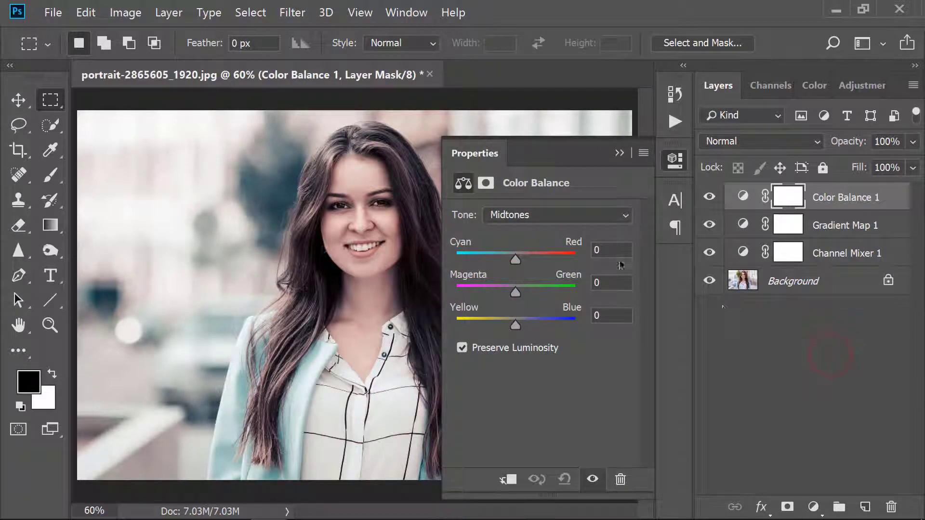
{"action": "left_click", "coordinate": [547, 215]}
{"action": "left_click", "coordinate": [546, 239]}
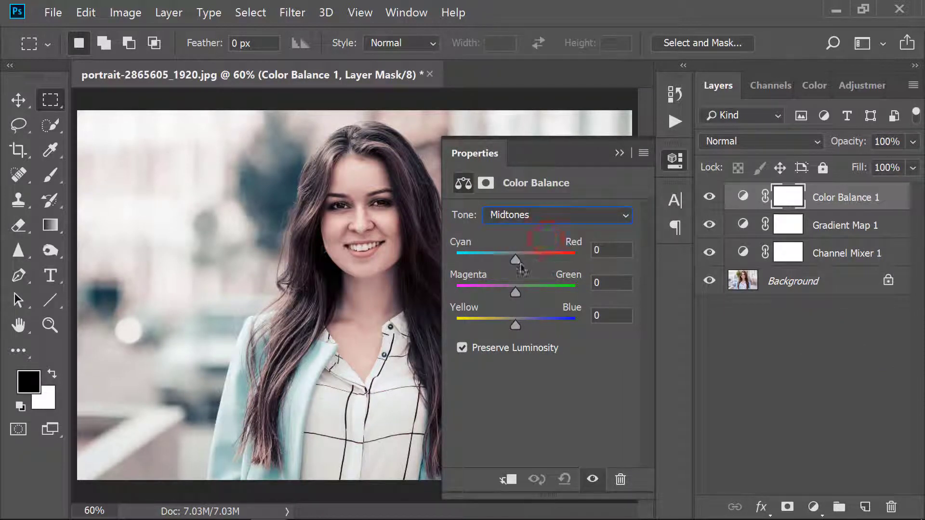
{"action": "left_click_drag", "start_coordinate": [515, 260], "coordinate": [492, 261]}
{"action": "left_click_drag", "start_coordinate": [516, 292], "coordinate": [505, 290]}
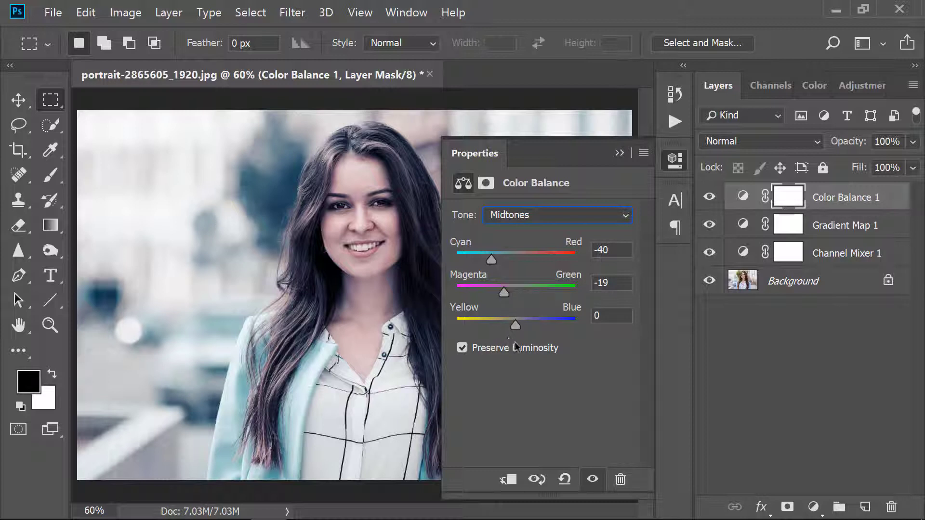
{"action": "left_click_drag", "start_coordinate": [513, 331], "coordinate": [521, 327]}
{"action": "left_click_drag", "start_coordinate": [504, 290], "coordinate": [510, 293]}
{"action": "left_click_drag", "start_coordinate": [527, 329], "coordinate": [528, 327]}
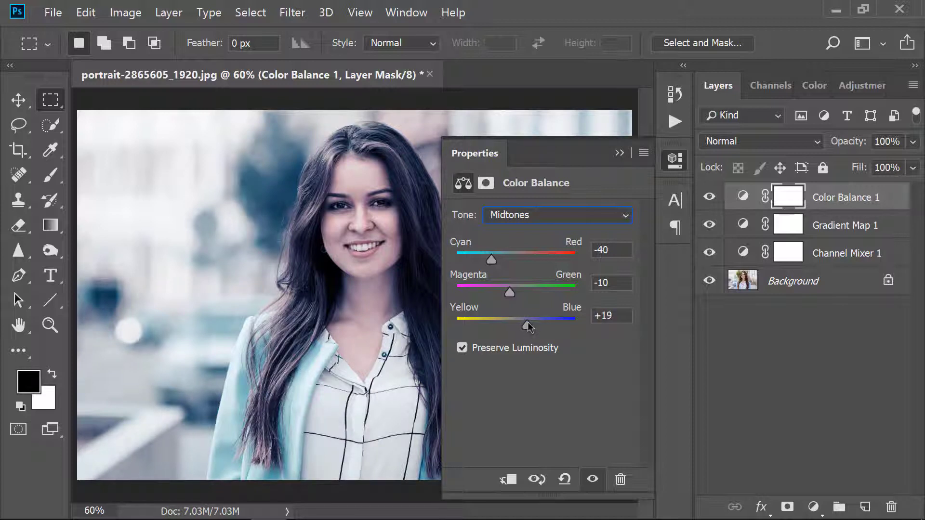
{"action": "left_click", "coordinate": [620, 152]}
Compare the photo with and without the Color Balance layer by toggling its visibility.
{"action": "left_click", "coordinate": [709, 197]}
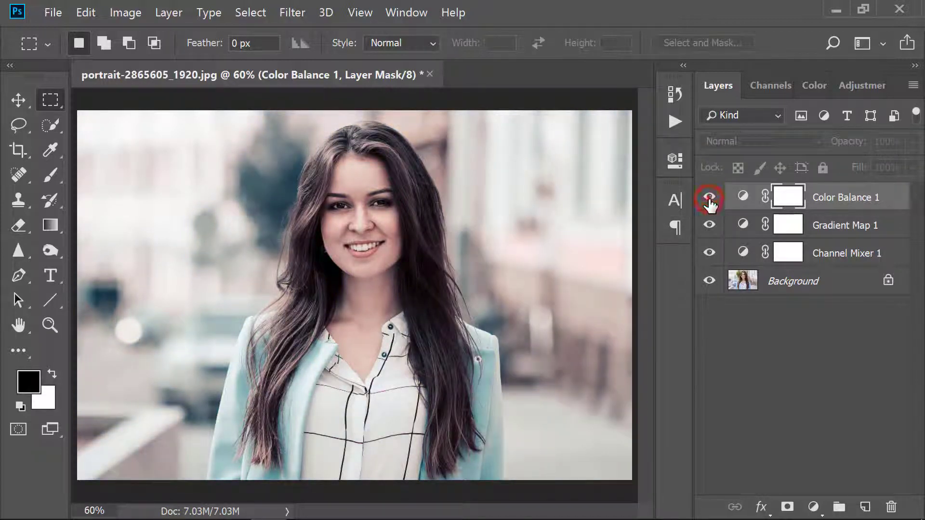
{"action": "left_click", "coordinate": [709, 197]}
{"action": "left_click", "coordinate": [709, 198]}
{"action": "left_click", "coordinate": [709, 197]}
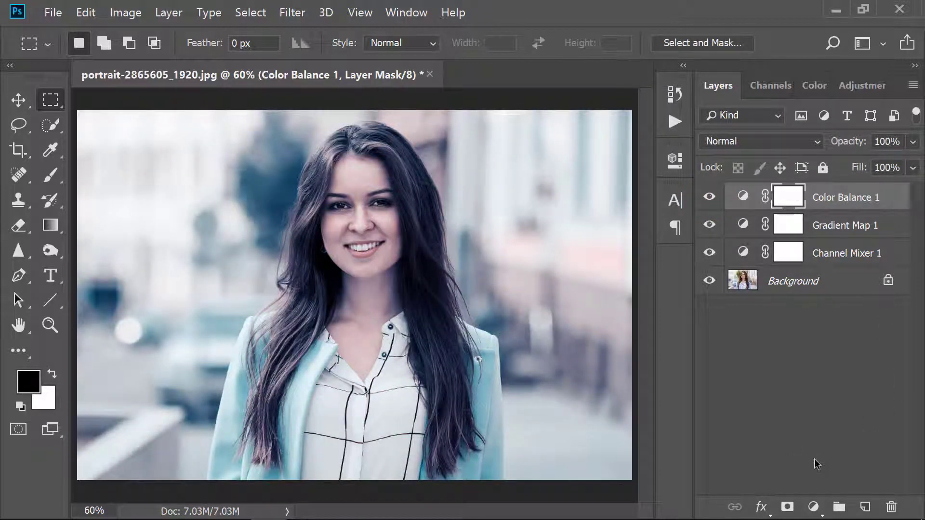
Add a Brightness/Contrast adjustment layer with brightness -5 and contrast 41, and compare the photo with and without it.
{"action": "left_click", "coordinate": [813, 507]}
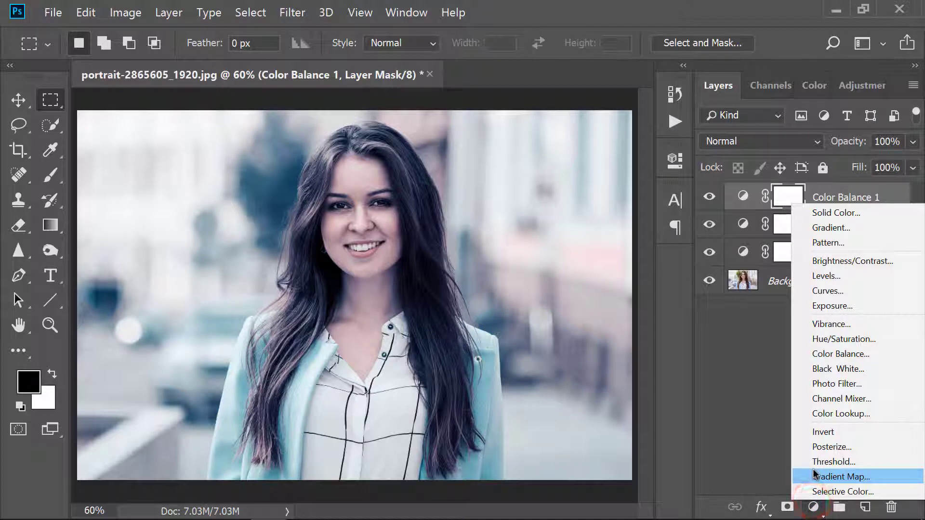
{"action": "left_click", "coordinate": [819, 261]}
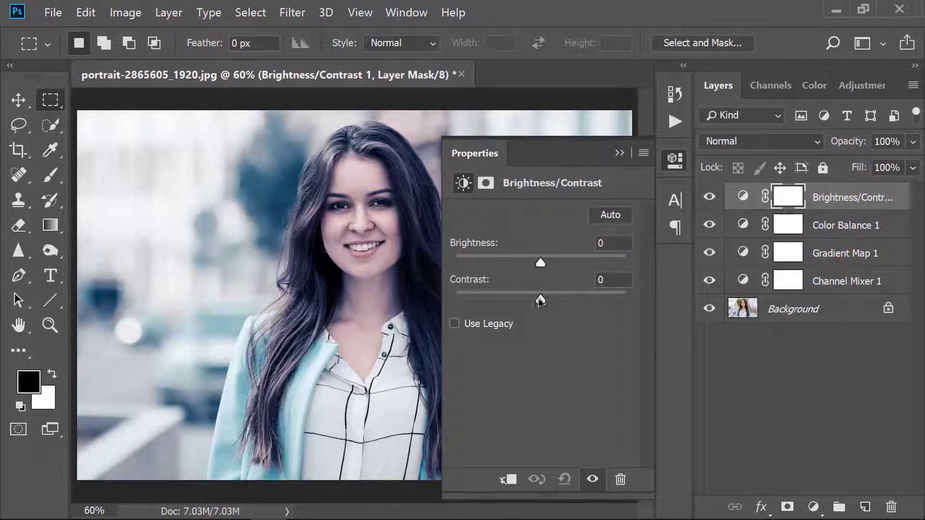
{"action": "left_click_drag", "start_coordinate": [540, 263], "coordinate": [538, 264]}
{"action": "left_click_drag", "start_coordinate": [540, 300], "coordinate": [576, 302]}
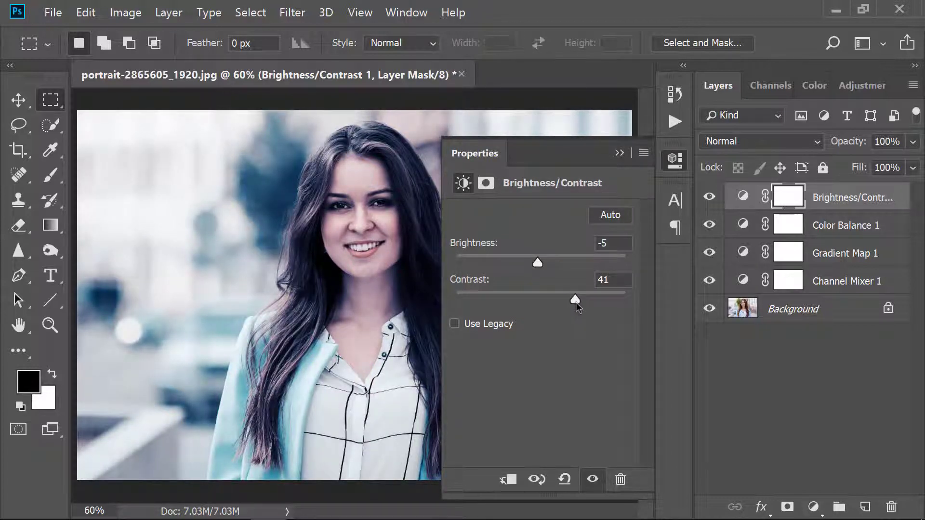
{"action": "left_click", "coordinate": [619, 152]}
{"action": "left_click", "coordinate": [710, 198]}
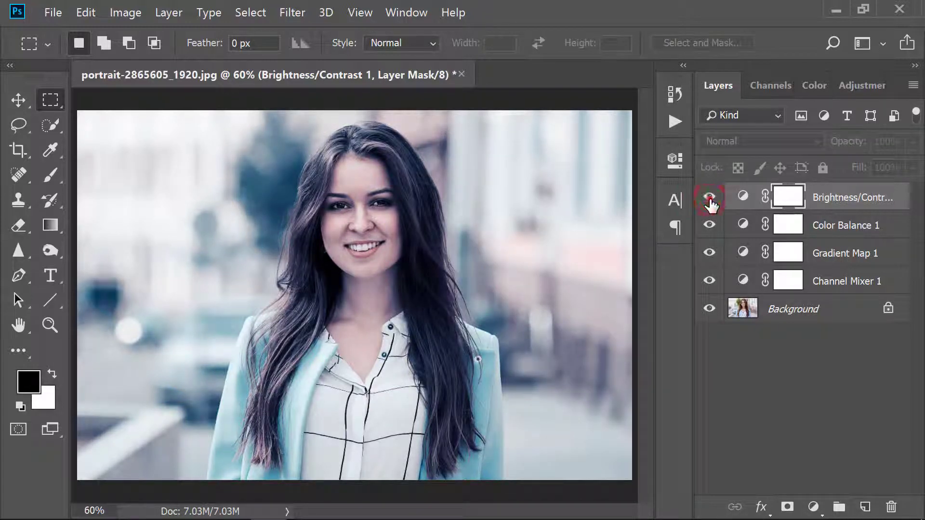
{"action": "left_click", "coordinate": [709, 197]}
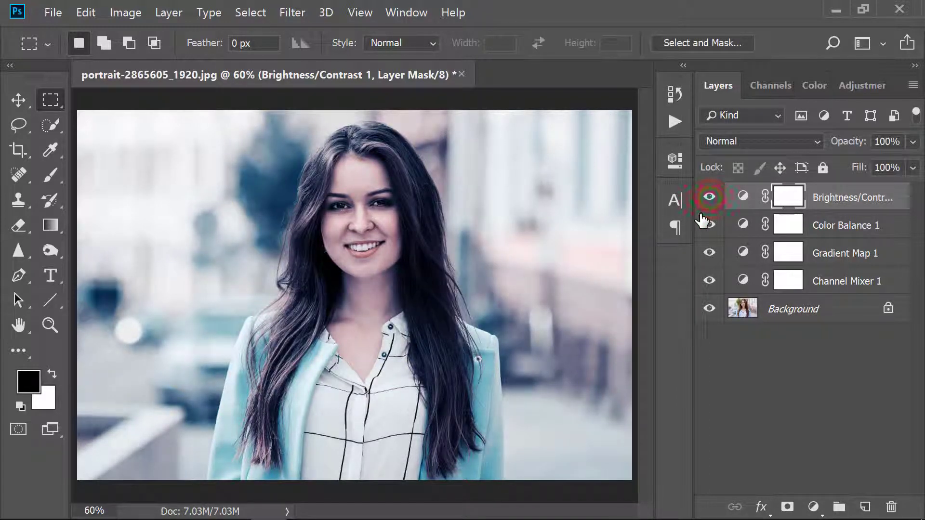
Add a Curves adjustment layer and move the Red channel's black point to input 27, output 0.
{"action": "left_click", "coordinate": [815, 507]}
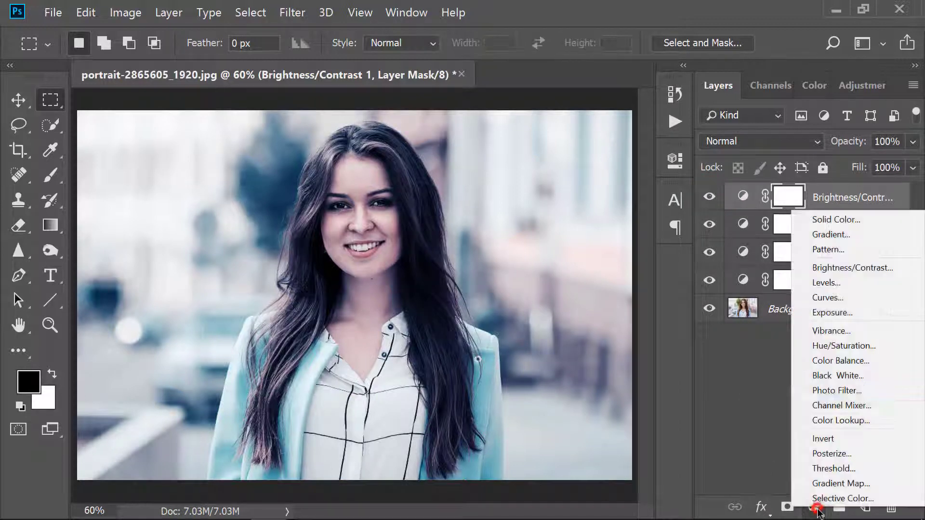
{"action": "left_click", "coordinate": [831, 298]}
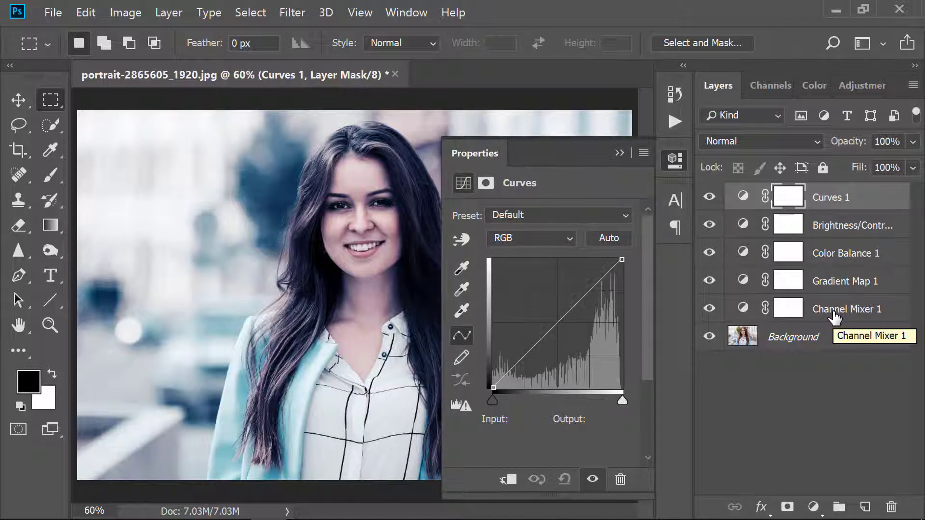
{"action": "left_click", "coordinate": [529, 239]}
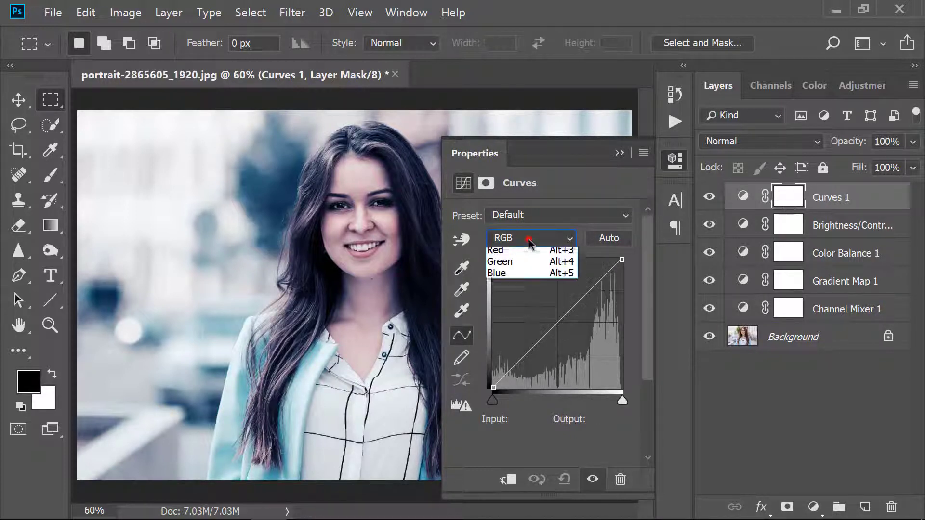
{"action": "left_click", "coordinate": [523, 265]}
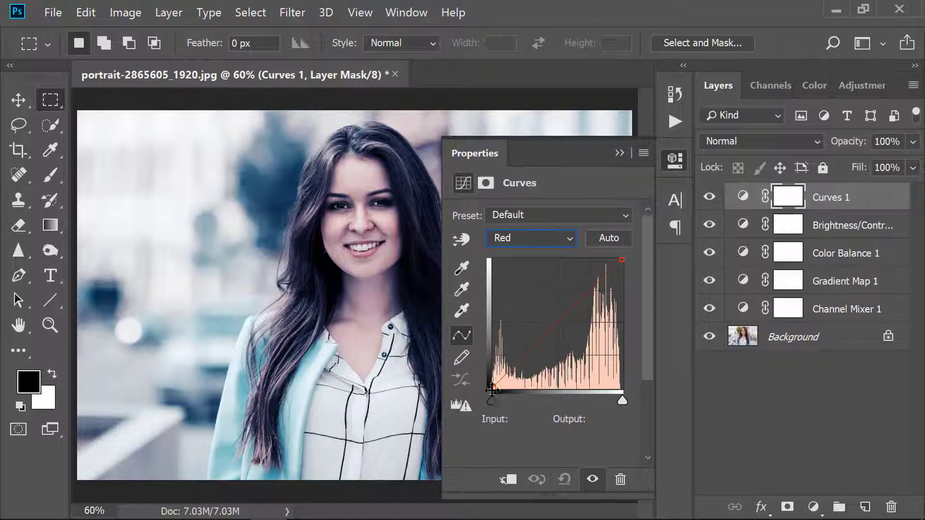
{"action": "left_click_drag", "start_coordinate": [491, 387], "coordinate": [506, 399]}
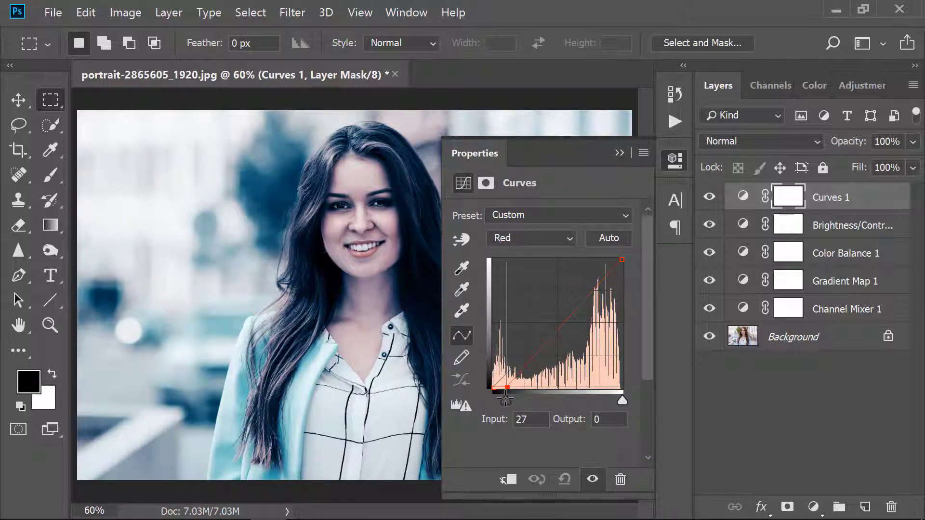
In the Curves layer's Blue channel, lower the white point to input 255, output 245.
{"action": "left_click", "coordinate": [548, 238]}
{"action": "left_click", "coordinate": [547, 239]}
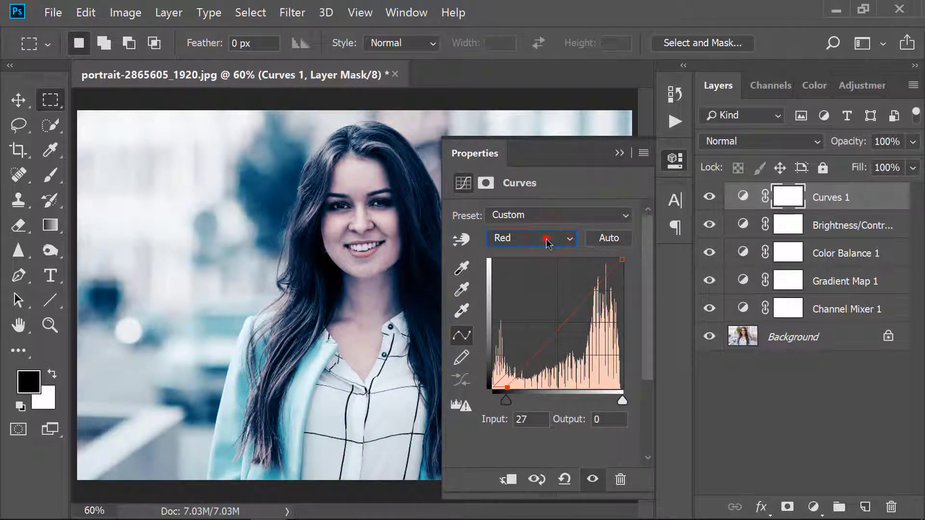
{"action": "left_click", "coordinate": [547, 239]}
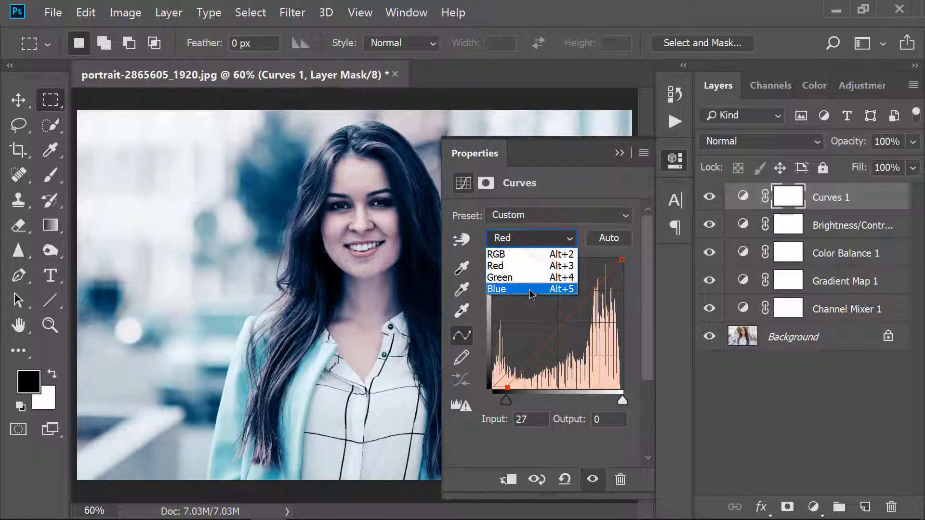
{"action": "left_click", "coordinate": [530, 289]}
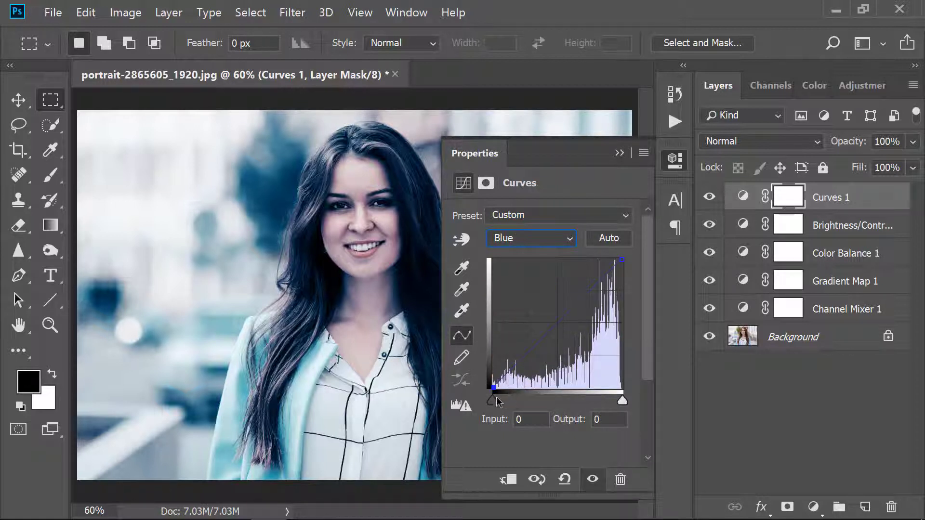
{"action": "mouse_move", "coordinate": [494, 394]}
{"action": "left_mouse_down"}
{"action": "mouse_move", "coordinate": [503, 396]}
{"action": "mouse_move", "coordinate": [492, 394]}
{"action": "left_mouse_up"}
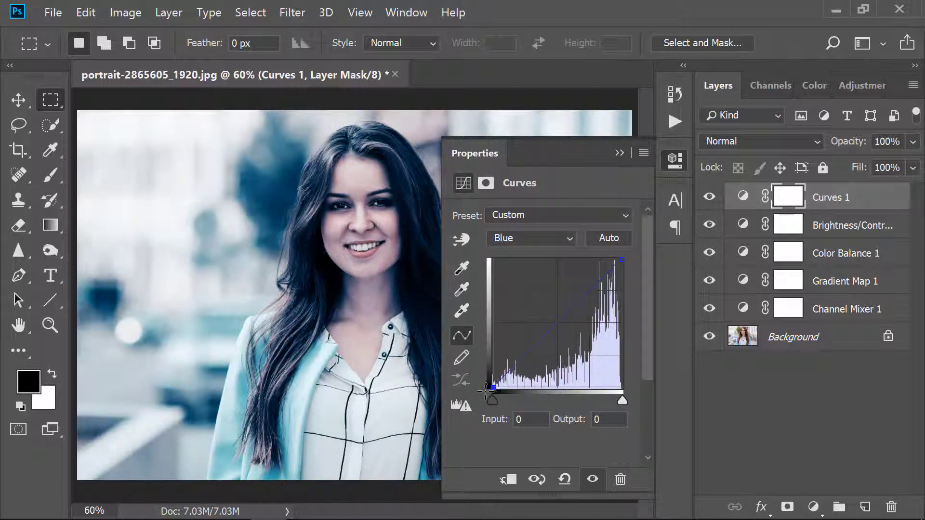
{"action": "mouse_move", "coordinate": [623, 260]}
{"action": "left_mouse_down"}
{"action": "mouse_move", "coordinate": [618, 268]}
{"action": "mouse_move", "coordinate": [624, 264]}
{"action": "left_mouse_up"}
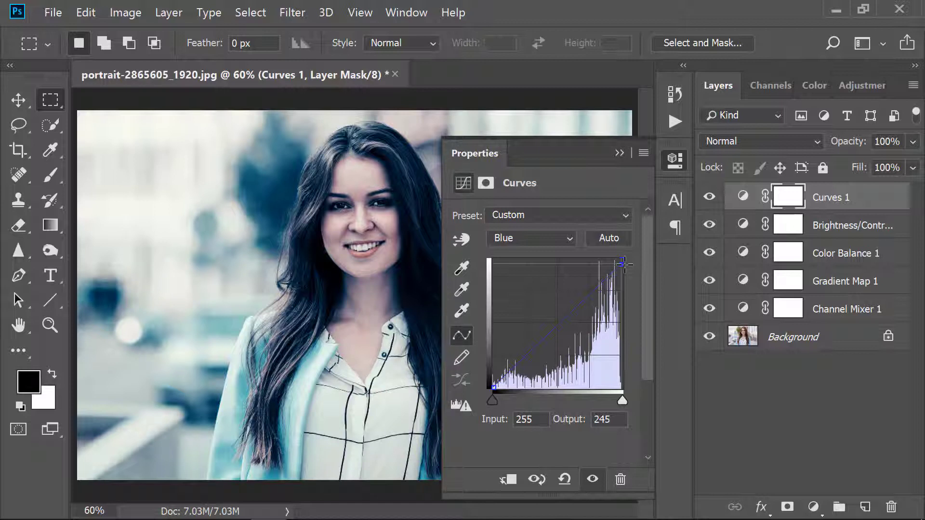
In the Green channel of the curves, move the black point to input 17, output 0 and add a midpoint at input 130, output 126.
{"action": "left_click", "coordinate": [532, 239]}
{"action": "left_click", "coordinate": [530, 273]}
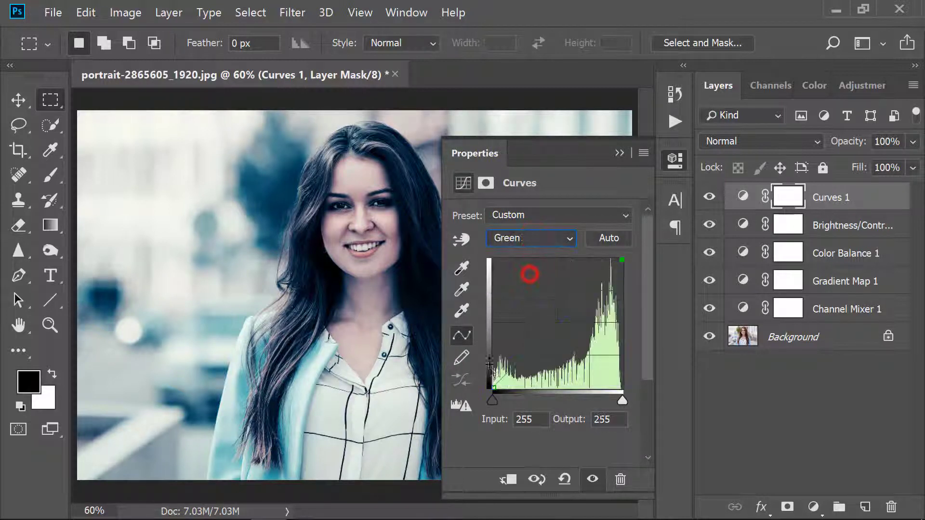
{"action": "left_click_drag", "start_coordinate": [492, 388], "coordinate": [501, 391]}
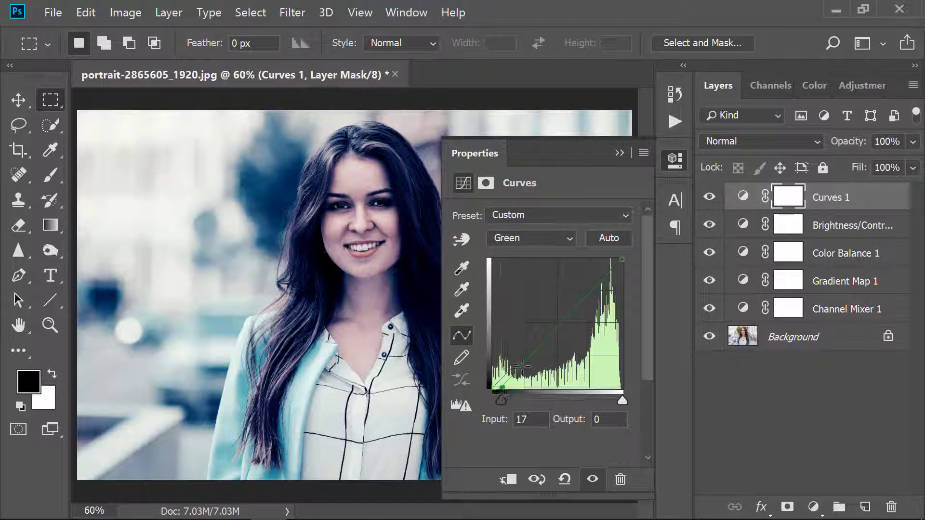
{"action": "left_click", "coordinate": [561, 321]}
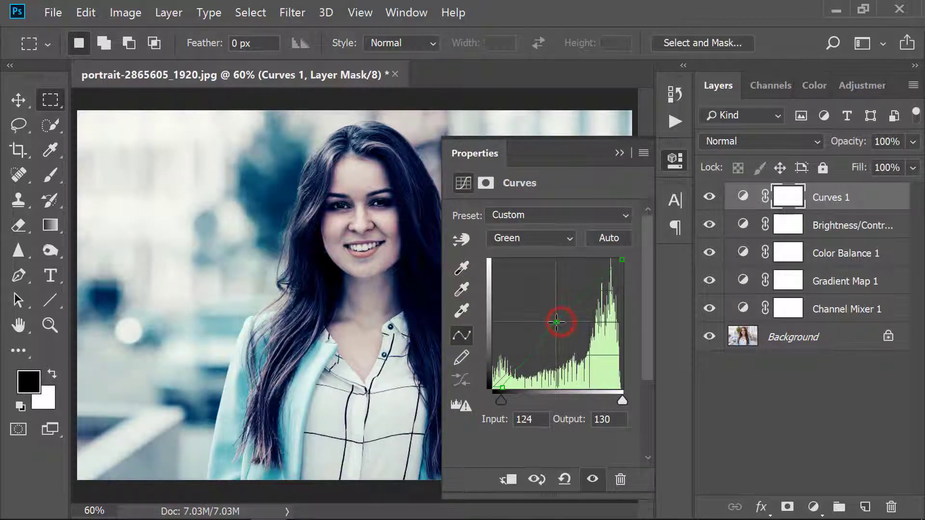
{"action": "left_click_drag", "start_coordinate": [562, 322], "coordinate": [559, 324]}
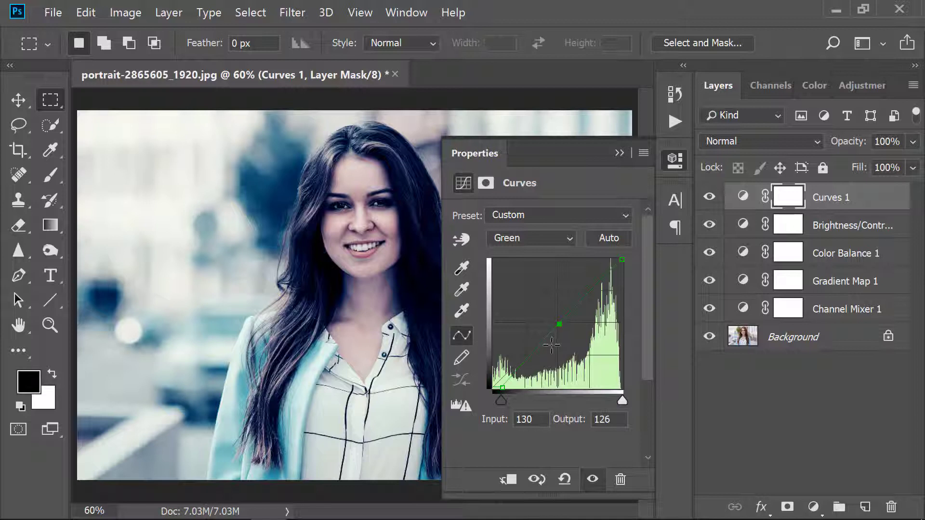
On the composite RGB curve, add a midpoint at input 135, output 117 and raise the black point to input 0, output 31.
{"action": "left_click", "coordinate": [530, 239]}
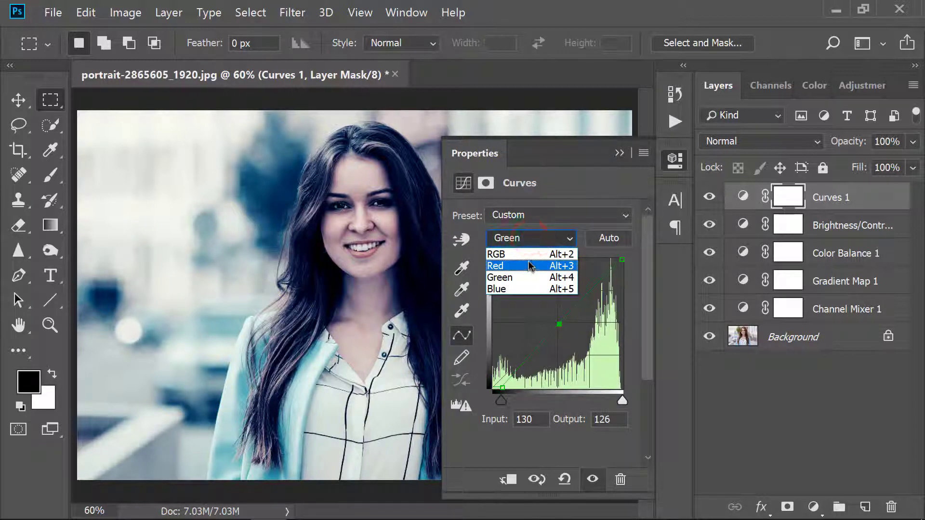
{"action": "left_click", "coordinate": [527, 254]}
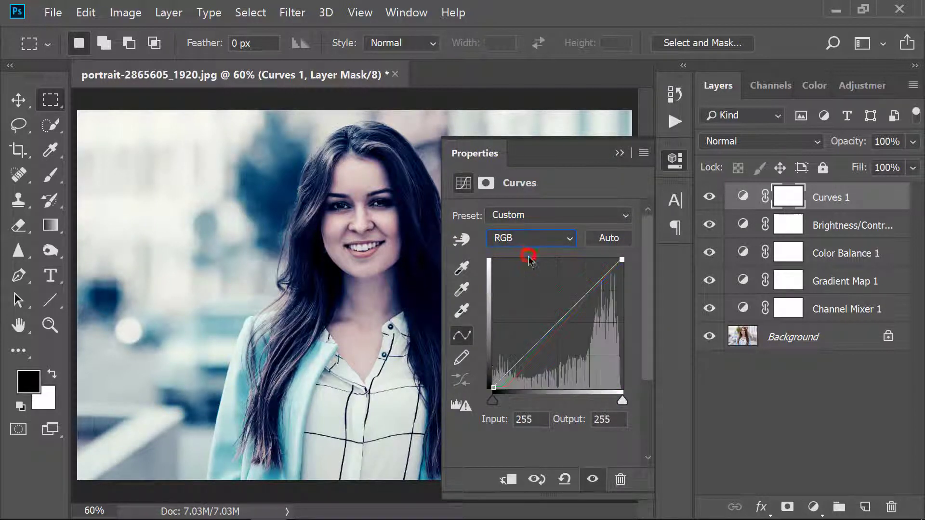
{"action": "left_click_drag", "start_coordinate": [557, 320], "coordinate": [561, 329]}
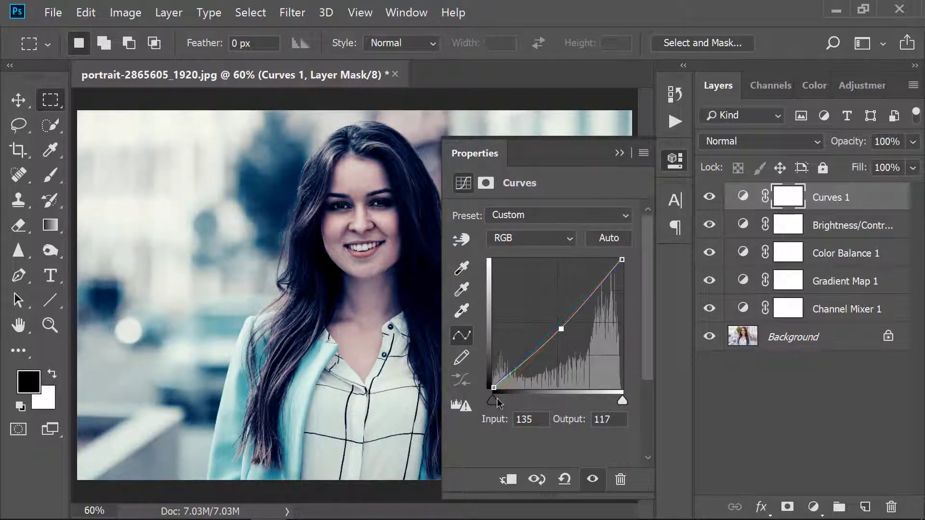
{"action": "left_click_drag", "start_coordinate": [492, 388], "coordinate": [482, 372]}
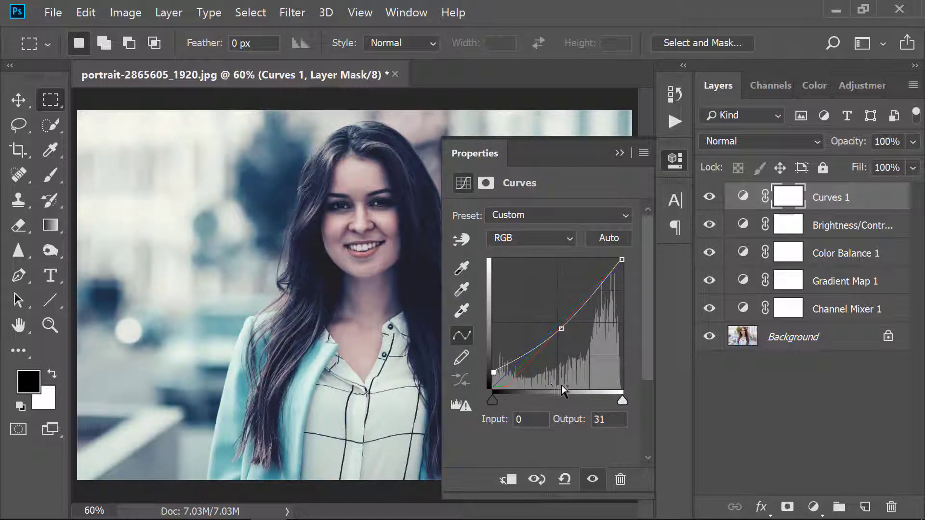
{"action": "left_click", "coordinate": [618, 152]}
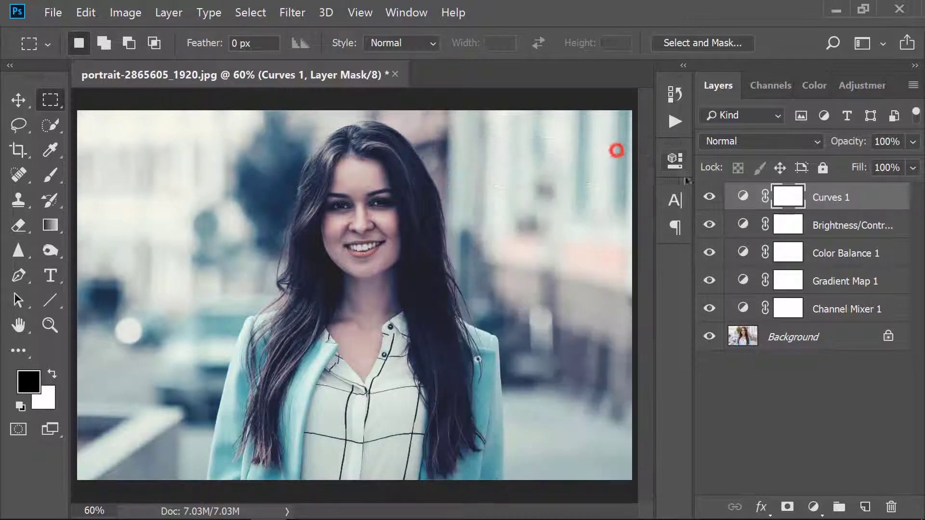
Compare the photo with and without the Curves layer by toggling its visibility.
{"action": "left_click", "coordinate": [709, 198]}
{"action": "left_click", "coordinate": [709, 197]}
{"action": "left_click", "coordinate": [709, 197]}
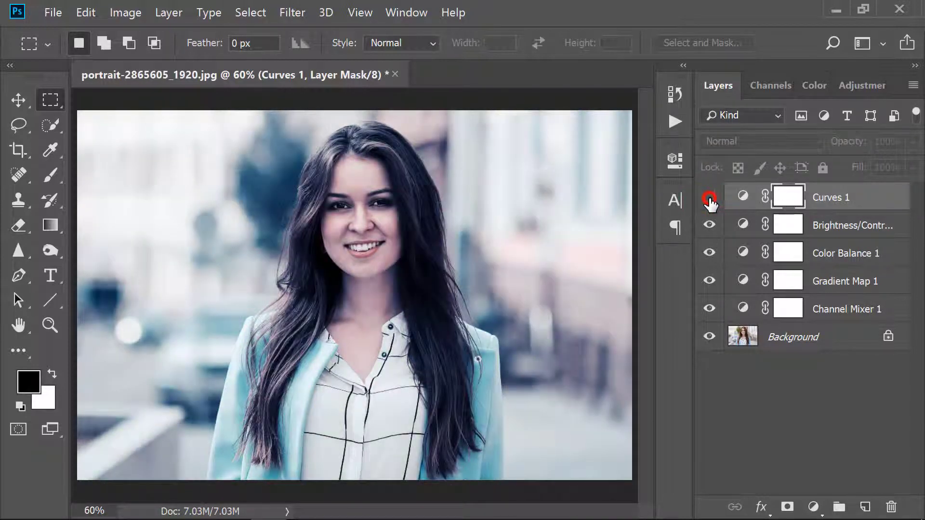
{"action": "left_click", "coordinate": [709, 197]}
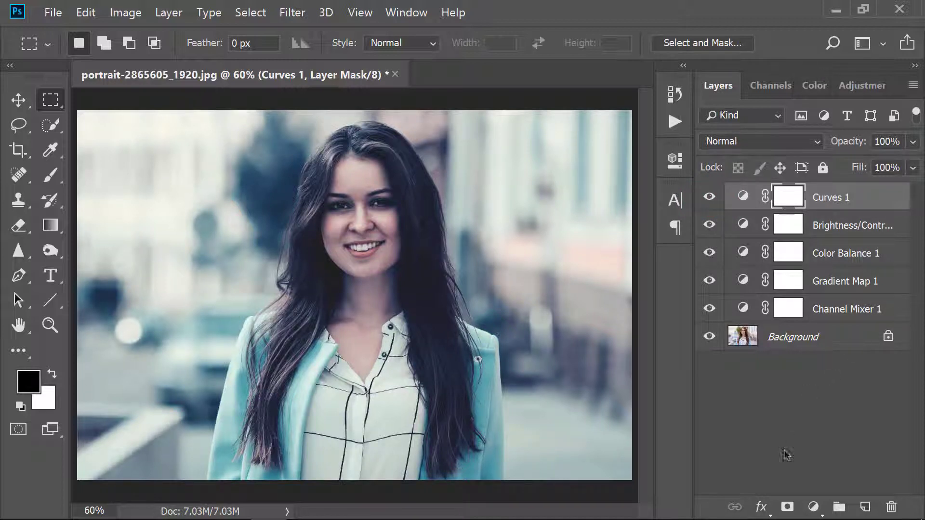
Add a Gradient fill layer above the Curves layer and reset the gradient presets to the default set.
{"action": "left_click", "coordinate": [814, 509]}
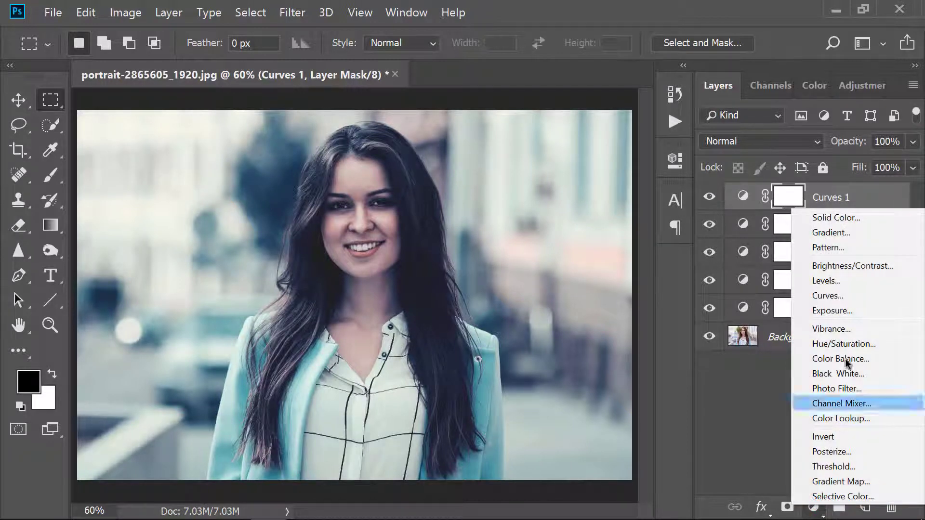
{"action": "left_click", "coordinate": [838, 233]}
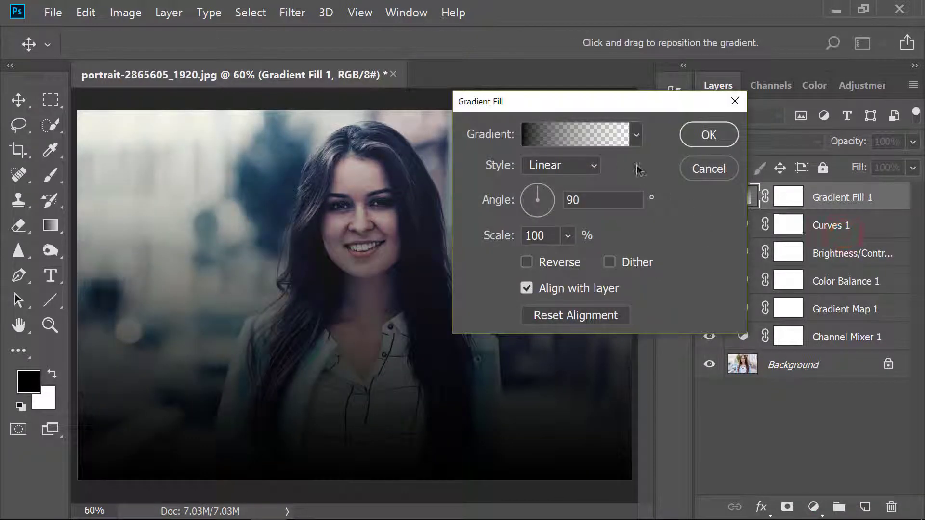
{"action": "left_click", "coordinate": [559, 136]}
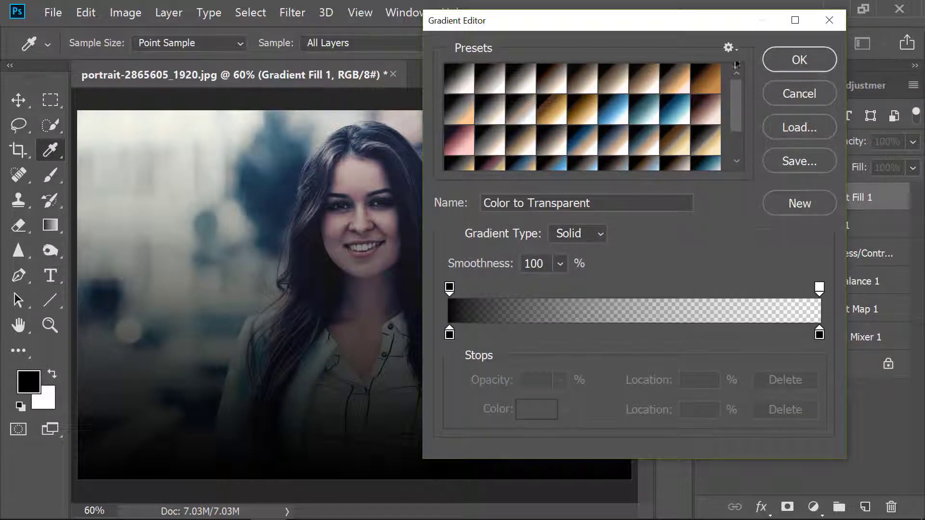
{"action": "left_click", "coordinate": [733, 47]}
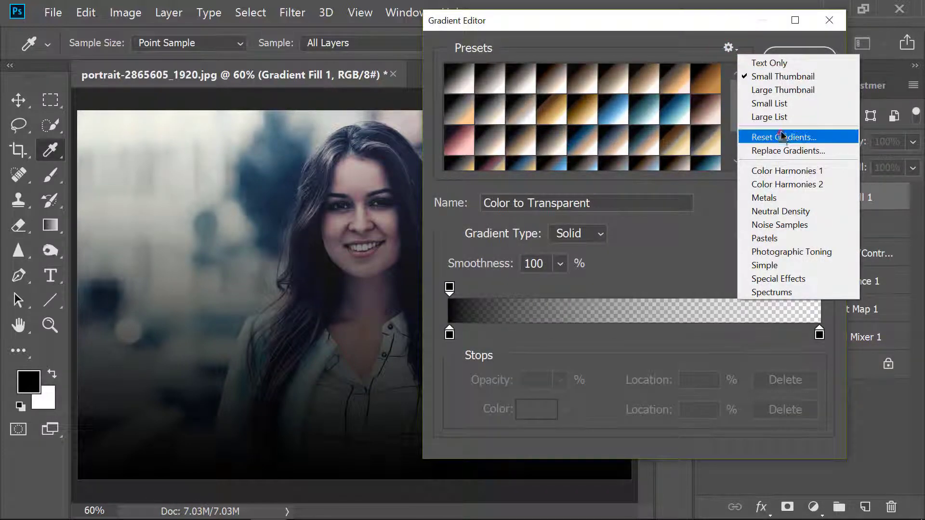
{"action": "left_click", "coordinate": [763, 138]}
{"action": "left_click", "coordinate": [392, 222]}
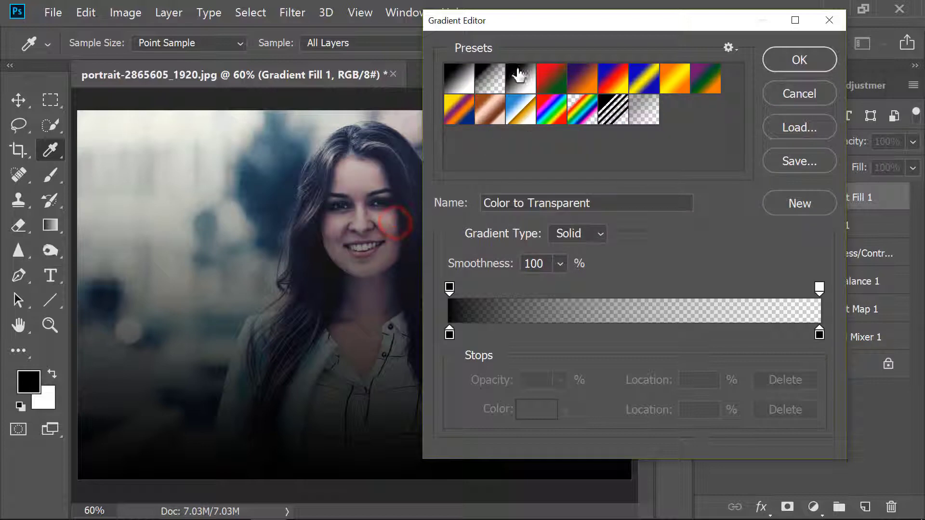
Give the gradient fill the Foreground to Transparent preset with Radial style, Reverse on, angle 0° and scale 243%.
{"action": "left_click", "coordinate": [486, 73]}
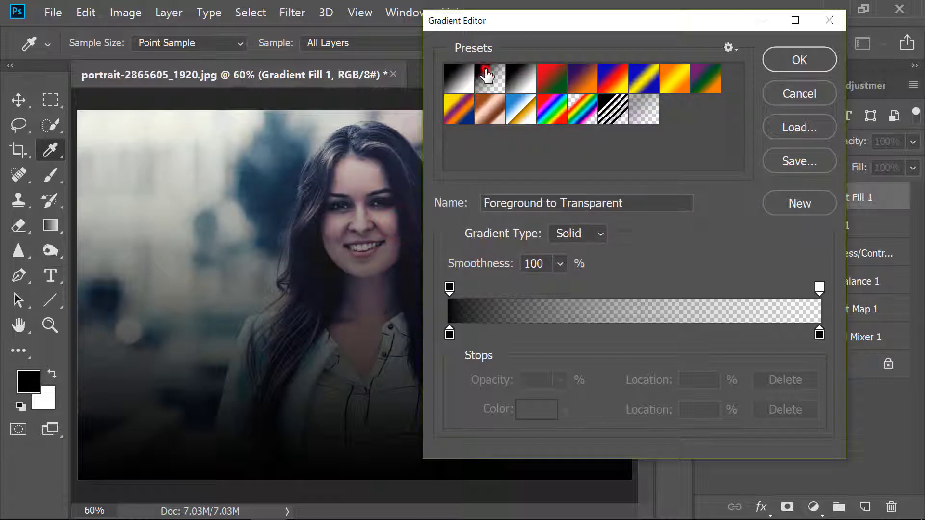
{"action": "left_click", "coordinate": [793, 68]}
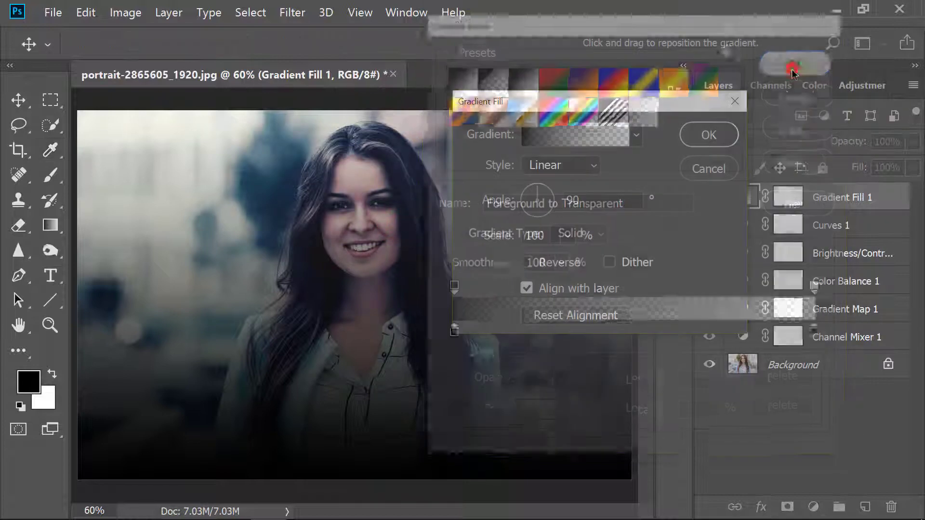
{"action": "left_click", "coordinate": [554, 164]}
{"action": "left_click", "coordinate": [552, 196]}
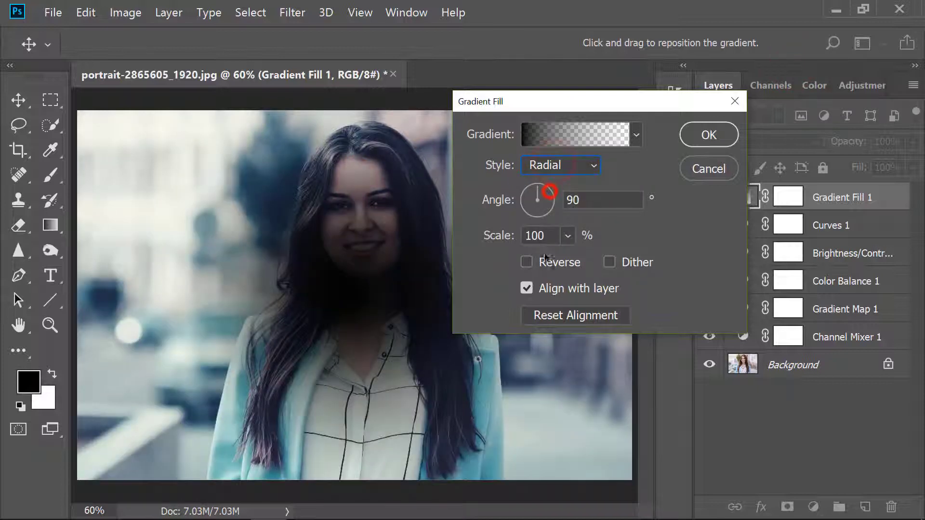
{"action": "left_click", "coordinate": [527, 263]}
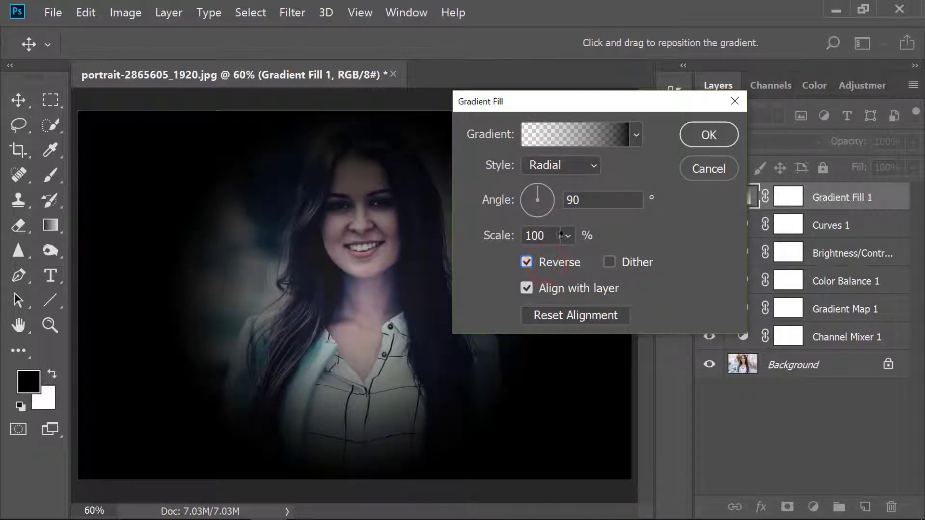
{"action": "left_click", "coordinate": [573, 200]}
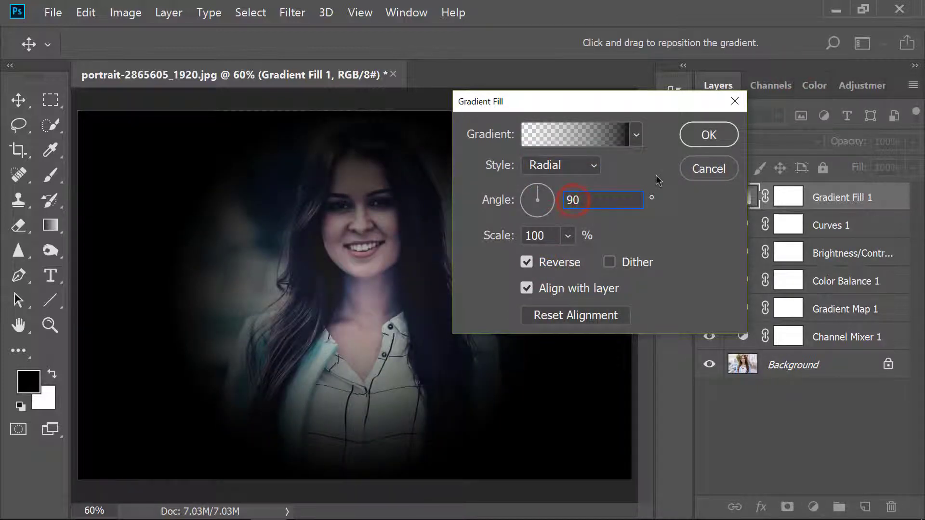
{"action": "key", "text": "BackSpace"}
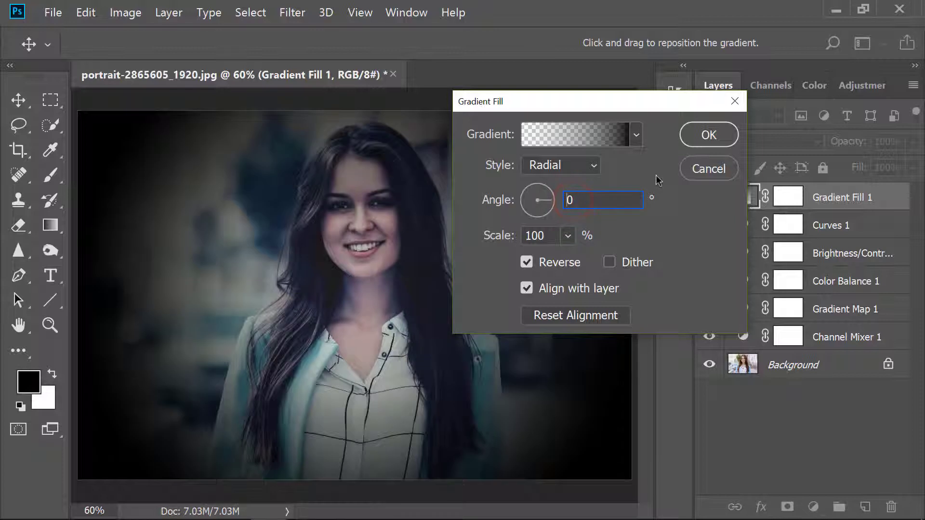
{"action": "left_click", "coordinate": [566, 236]}
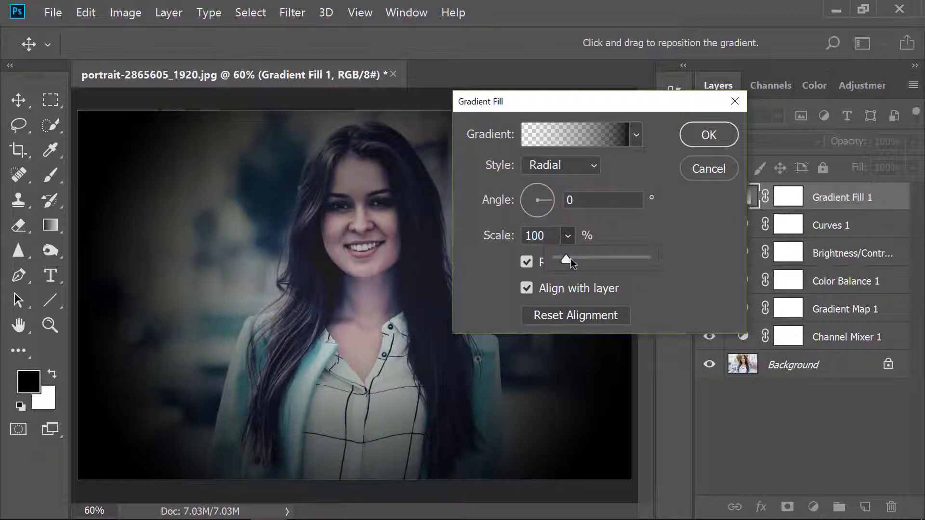
{"action": "left_click_drag", "start_coordinate": [570, 258], "coordinate": [578, 261]}
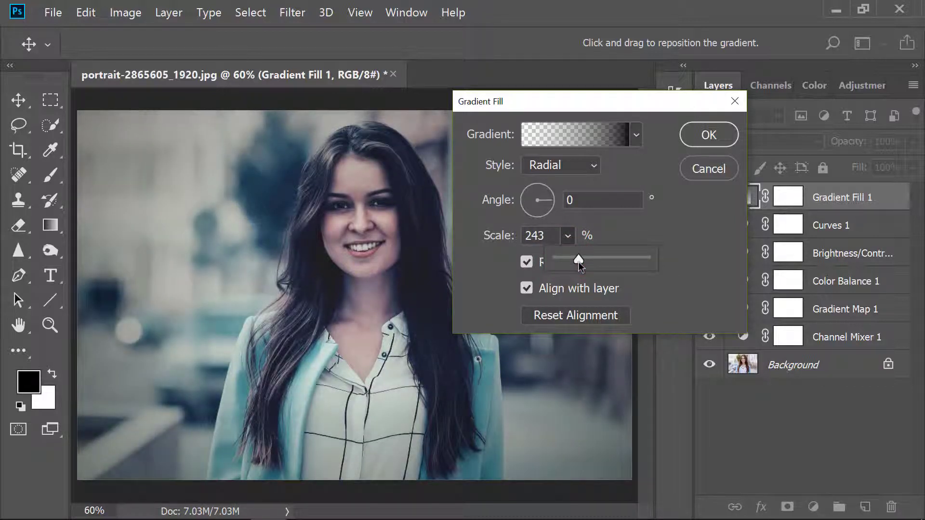
{"action": "left_click", "coordinate": [712, 136]}
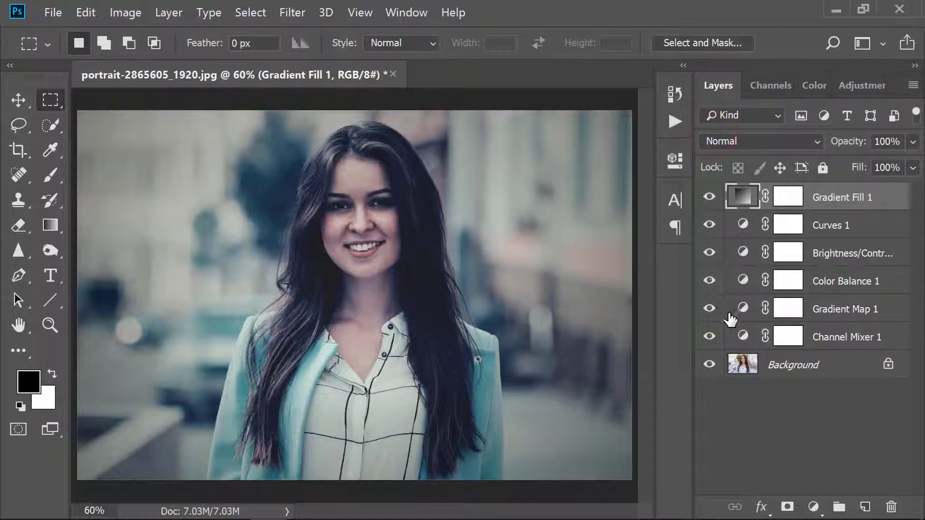
Add a second Brightness/Contrast adjustment layer above the gradient fill with brightness 15 and contrast -3.
{"action": "left_click", "coordinate": [812, 507]}
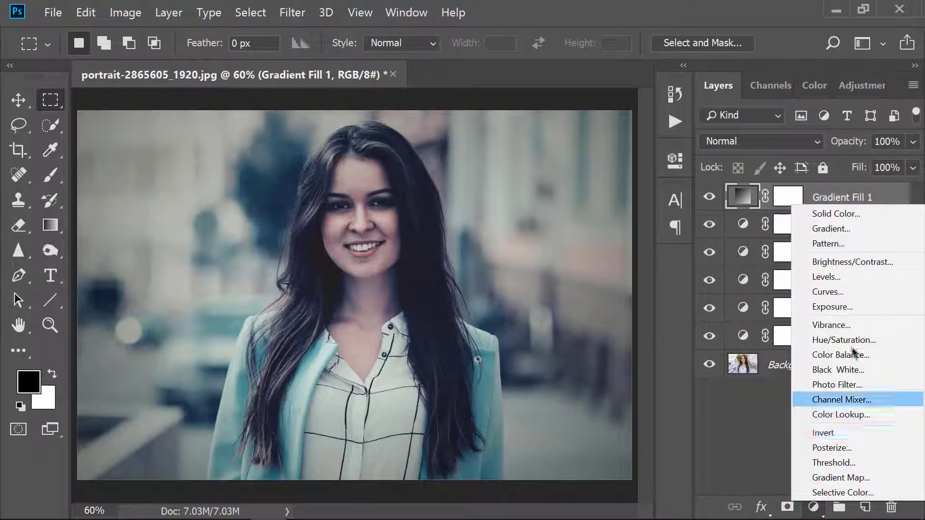
{"action": "left_click", "coordinate": [842, 264]}
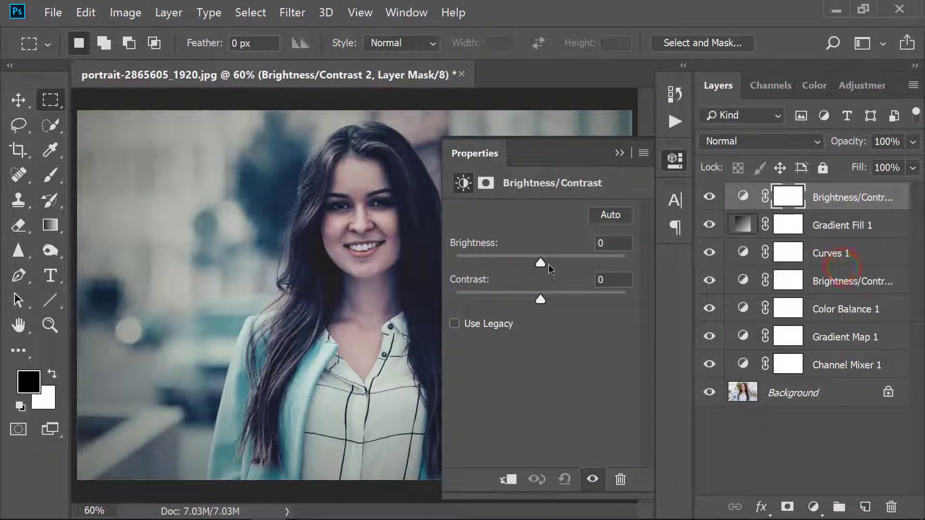
{"action": "left_click_drag", "start_coordinate": [546, 266], "coordinate": [551, 267]}
{"action": "mouse_move", "coordinate": [539, 300]}
{"action": "left_mouse_down"}
{"action": "mouse_move", "coordinate": [550, 299]}
{"action": "mouse_move", "coordinate": [536, 298]}
{"action": "left_mouse_up"}
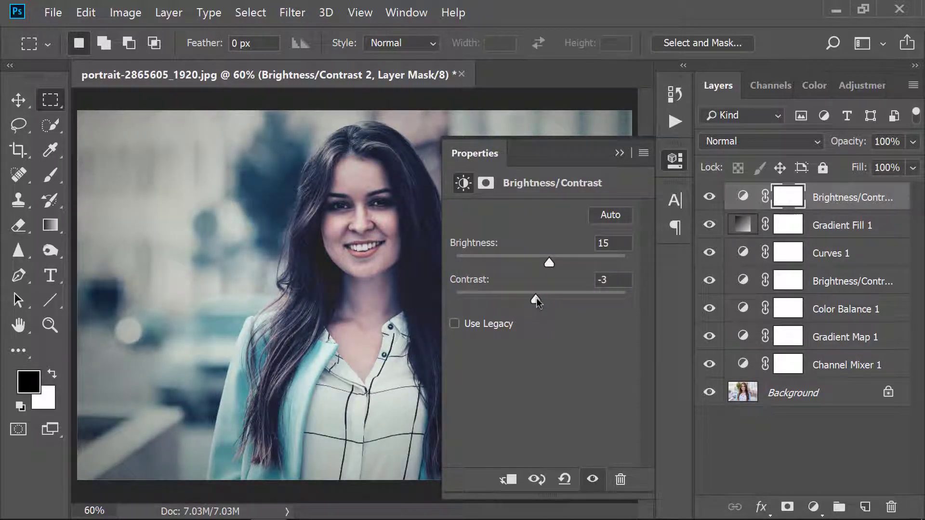
{"action": "left_click", "coordinate": [619, 152]}
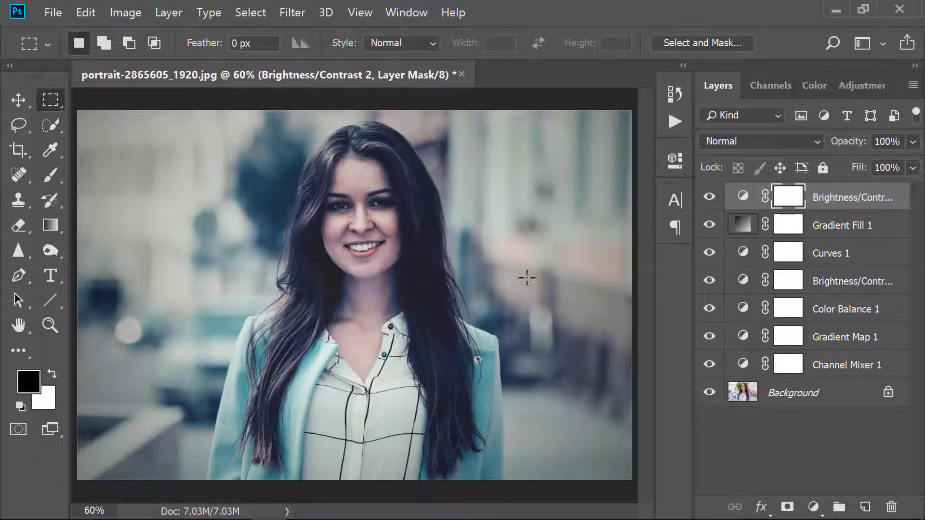
{"action": "mouse_move", "coordinate": [343, 519]}
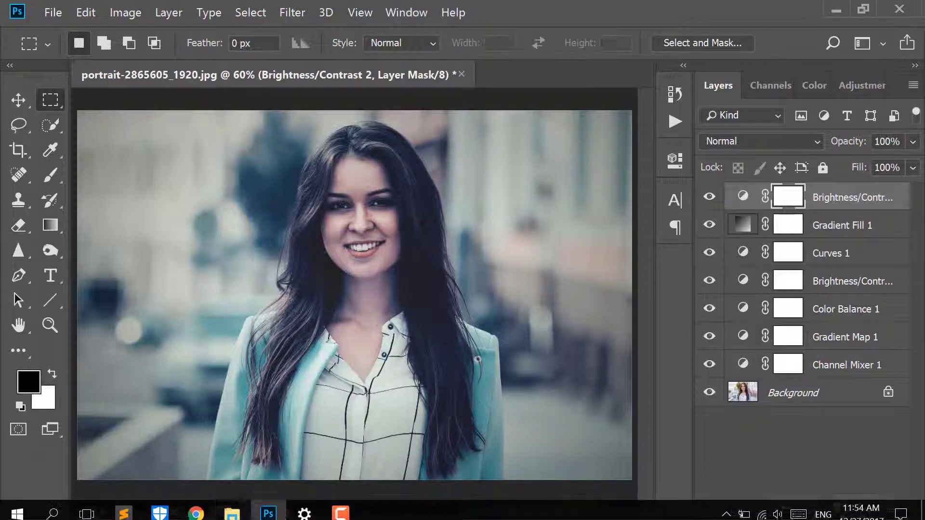
Place the high_quality_lens_flares_in_png_05 image from the New folder (2) folder above all layers and set its blend mode to Screen.
{"action": "left_click", "coordinate": [232, 514]}
{"action": "left_click", "coordinate": [334, 128]}
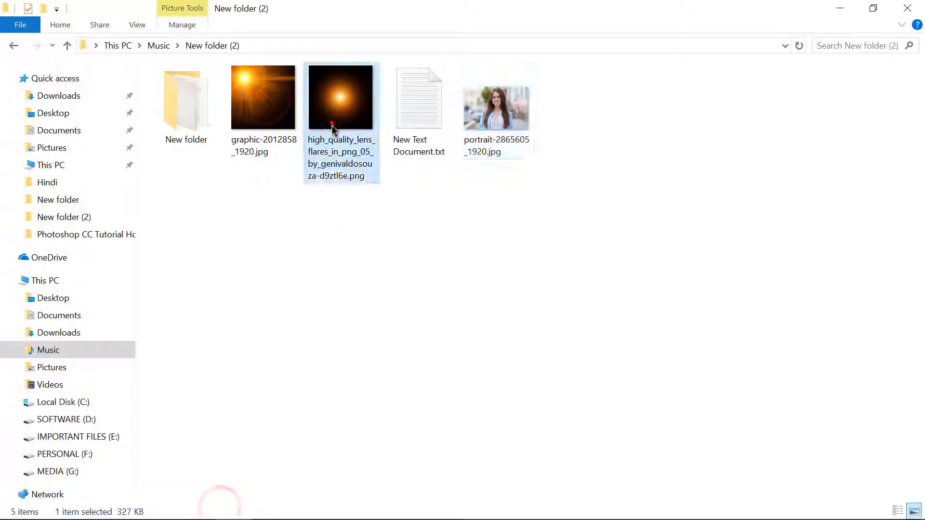
{"action": "left_click_drag", "start_coordinate": [334, 128], "coordinate": [217, 278]}
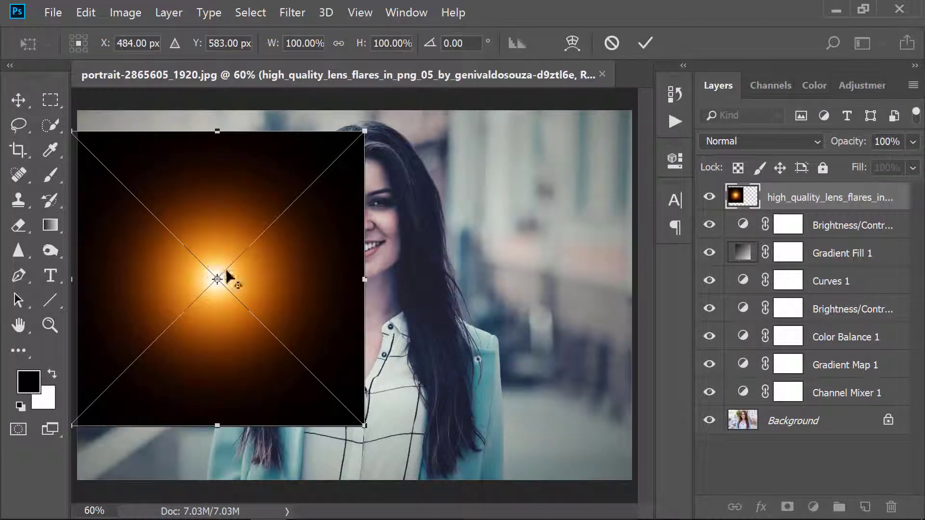
{"action": "left_click", "coordinate": [646, 43]}
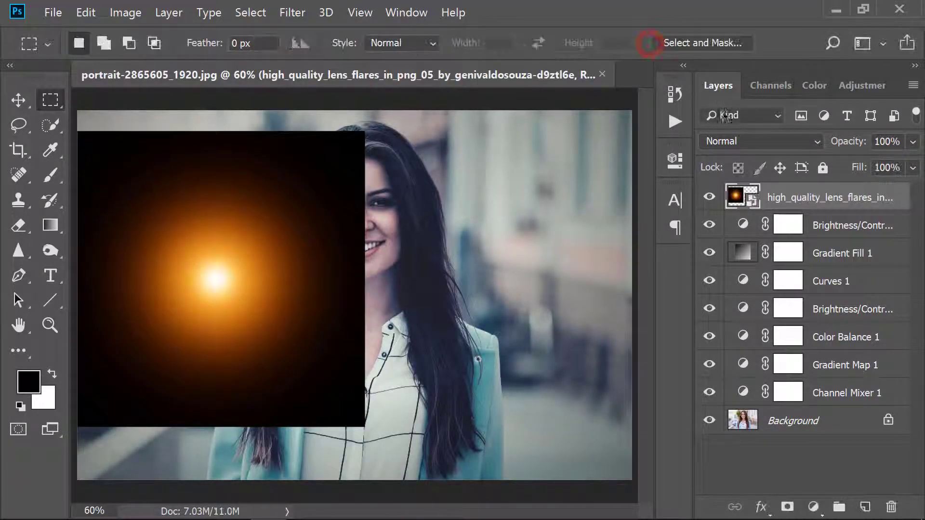
{"action": "left_click", "coordinate": [732, 141]}
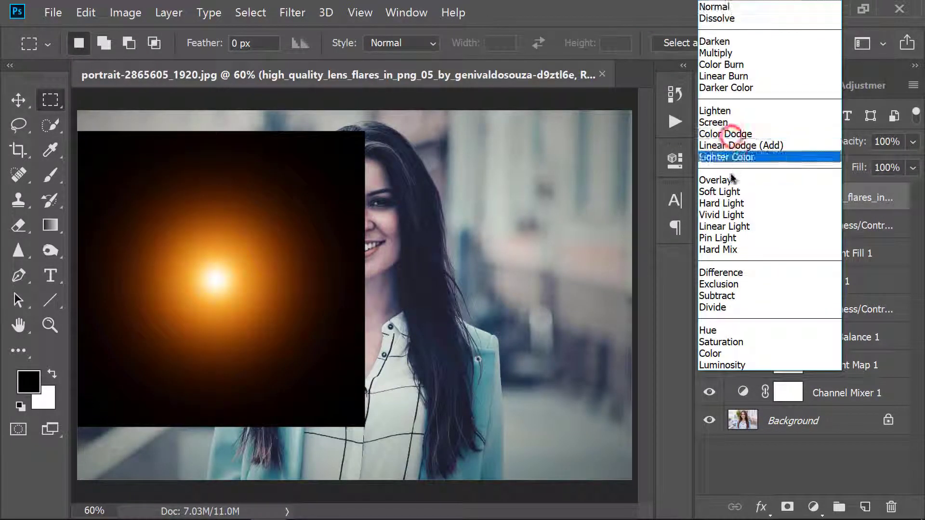
{"action": "left_click", "coordinate": [730, 123]}
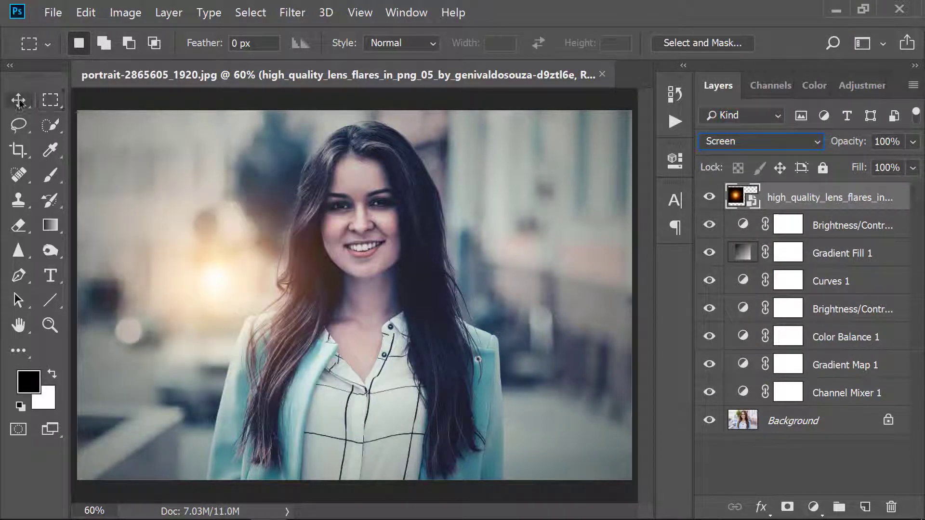
Move the lens flare so its bright center sits at the upper-left corner of the photo.
{"action": "left_click", "coordinate": [18, 100]}
{"action": "left_click_drag", "start_coordinate": [196, 290], "coordinate": [74, 128]}
{"action": "key", "text": "ctrl+z"}
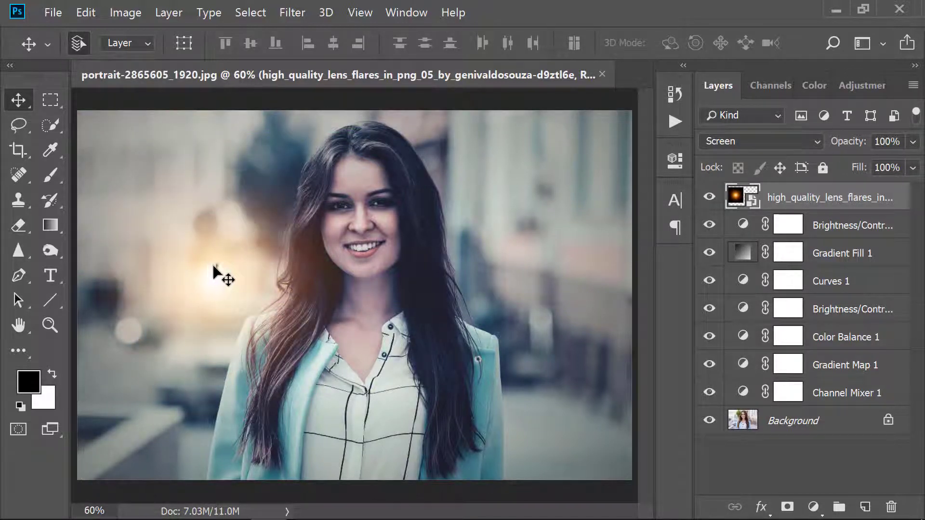
{"action": "left_click_drag", "start_coordinate": [214, 272], "coordinate": [86, 123]}
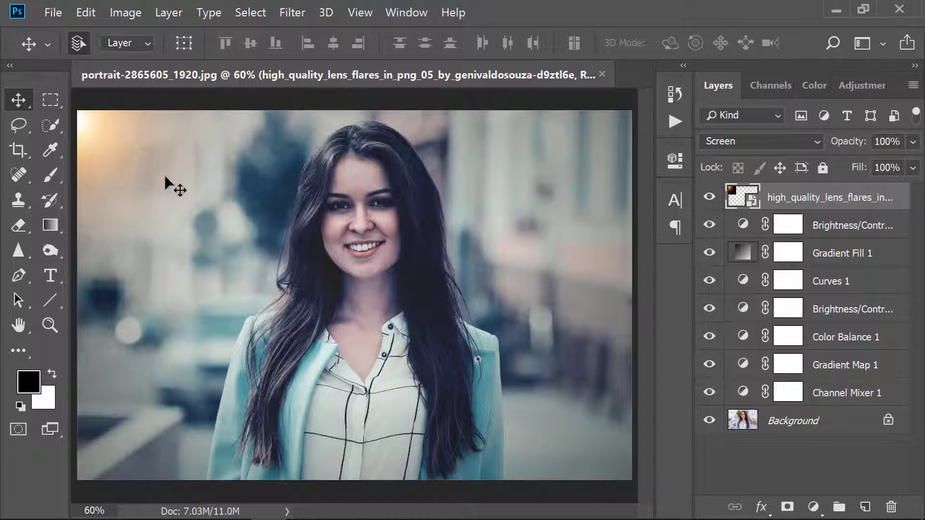
Scale the lens flare proportionally around its center to about 328% with Free Transform.
{"action": "key", "text": "ctrl+t"}
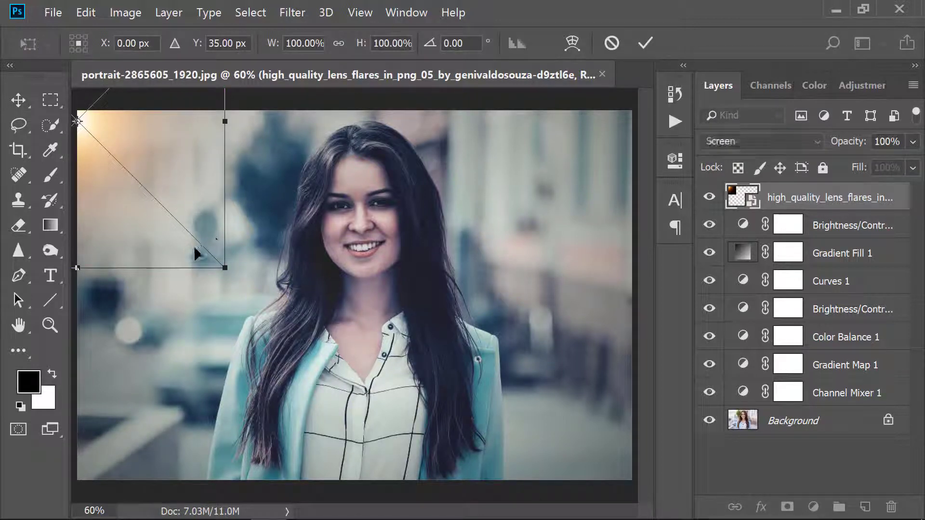
{"action": "left_click_drag", "start_coordinate": [224, 267], "coordinate": [669, 470]}
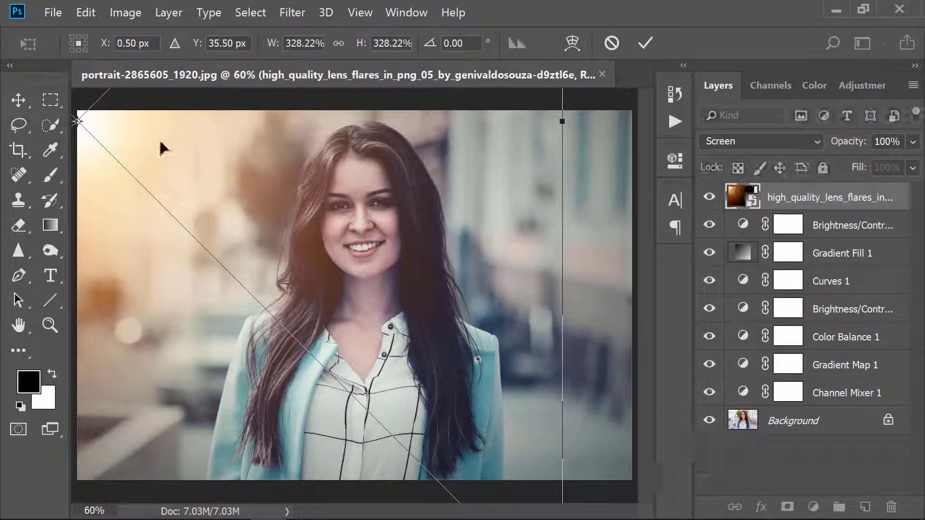
{"action": "left_click", "coordinate": [644, 42]}
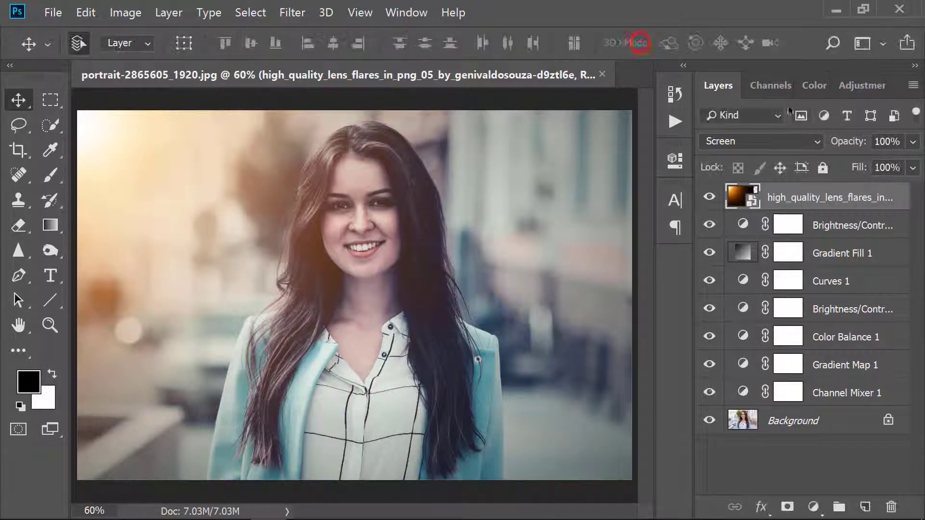
Rasterize the lens flare layer and reduce its opacity to 55%.
{"action": "right_click", "coordinate": [829, 199]}
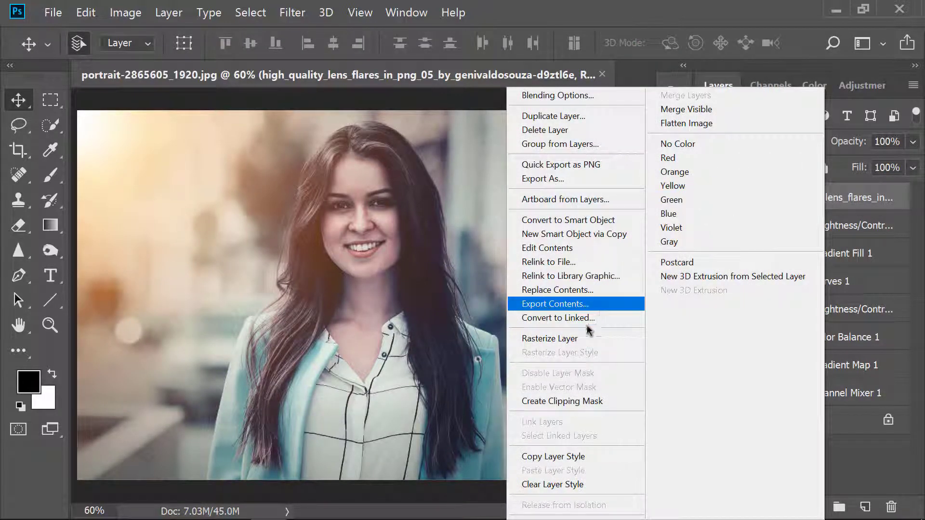
{"action": "left_click", "coordinate": [588, 337]}
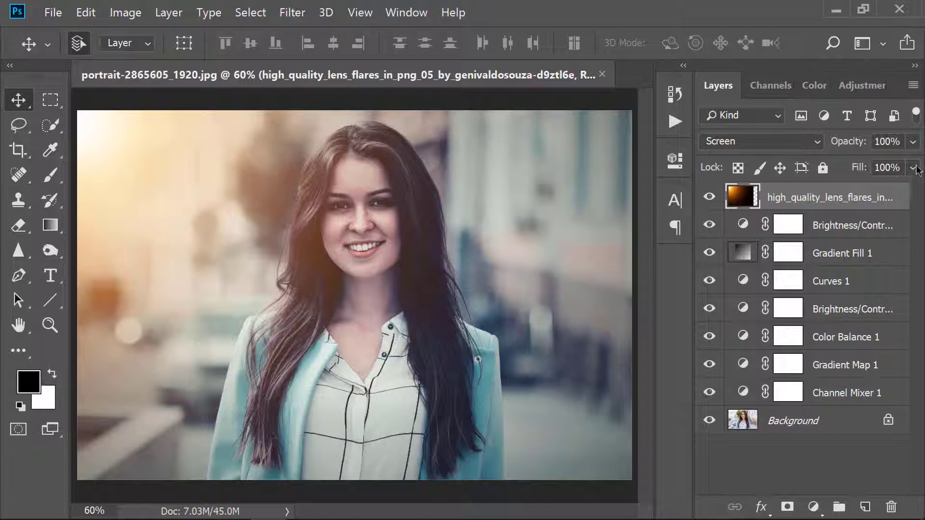
{"action": "left_click", "coordinate": [912, 141]}
{"action": "left_click_drag", "start_coordinate": [914, 164], "coordinate": [872, 170]}
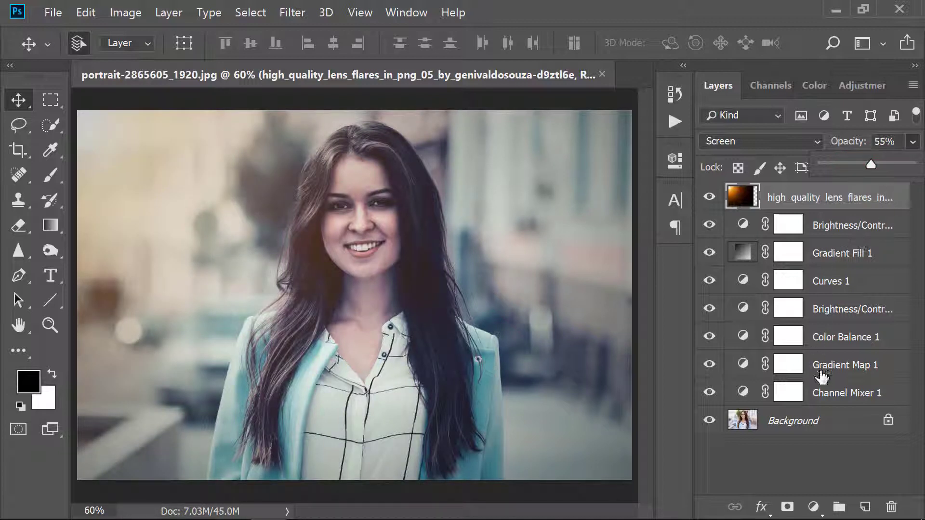
Group all layers above the Background and stamp the visible result into a new merged layer on top.
{"action": "left_click", "coordinate": [826, 396], "text": "shift"}
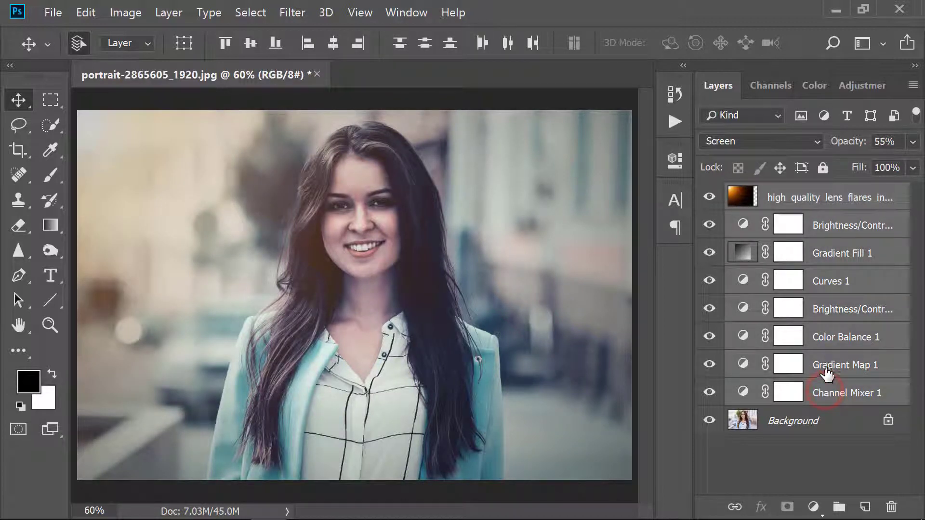
{"action": "left_click_drag", "start_coordinate": [815, 318], "coordinate": [839, 507]}
{"action": "key", "text": "ctrl+shift+alt+e"}
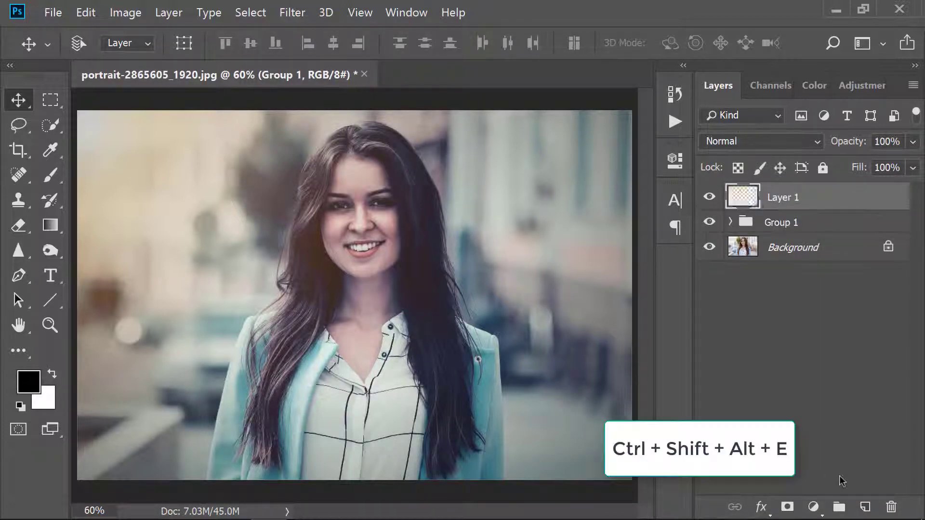
Hide the layer group and compare the graded result with the original photo by toggling the merged layer's visibility.
{"action": "left_click", "coordinate": [709, 222]}
{"action": "left_click", "coordinate": [713, 197]}
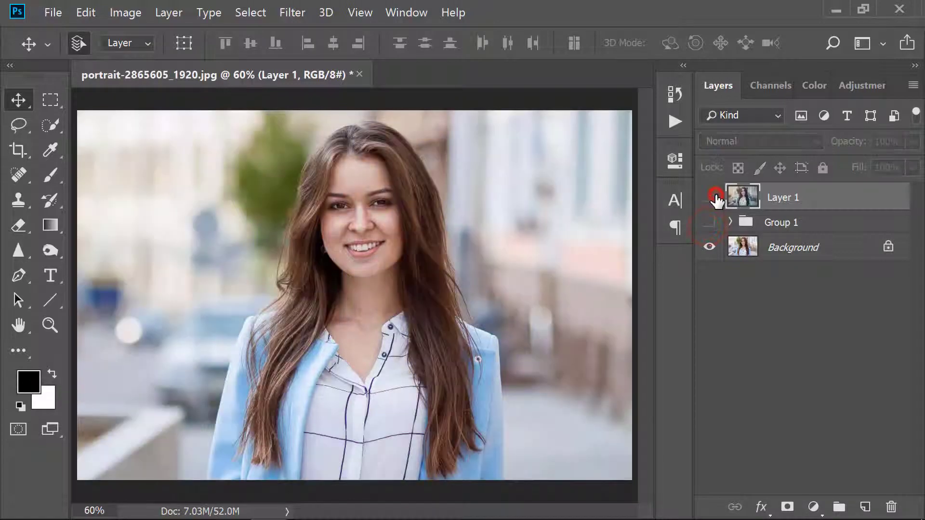
{"action": "left_click", "coordinate": [712, 198]}
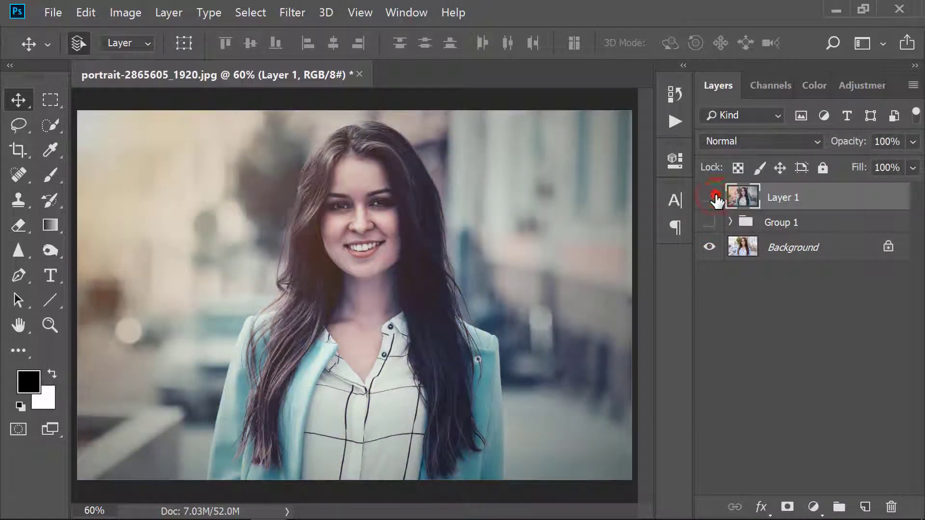
{"action": "left_click", "coordinate": [713, 197]}
{"action": "left_click", "coordinate": [713, 197]}
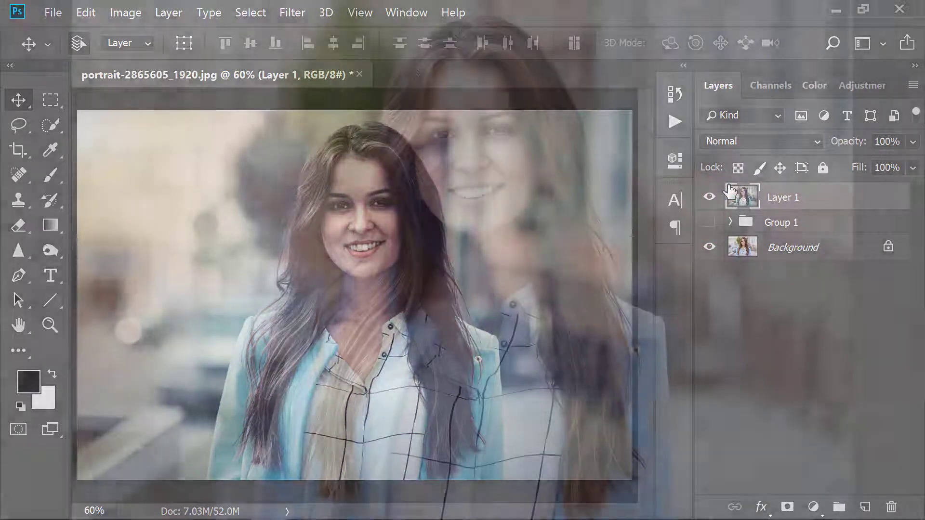